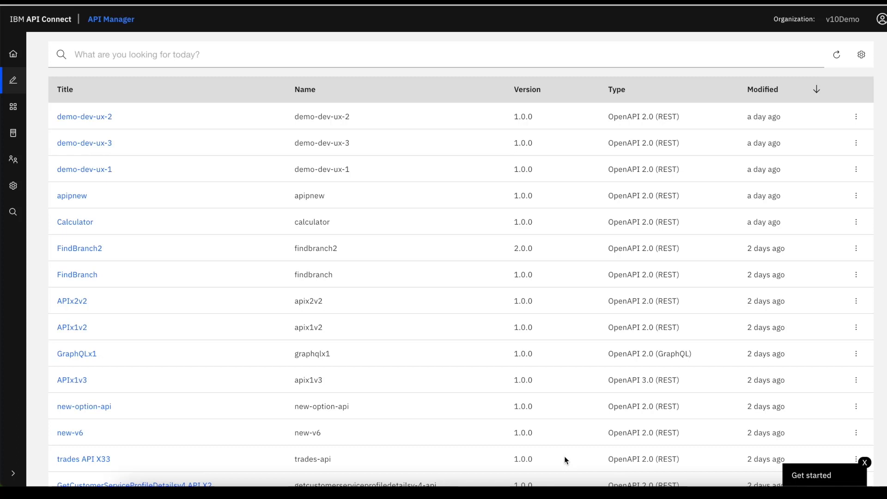
- Examine the import form for an existing OpenAPI definition and leave it without adding an API
scroll(538, 443, up, 3)
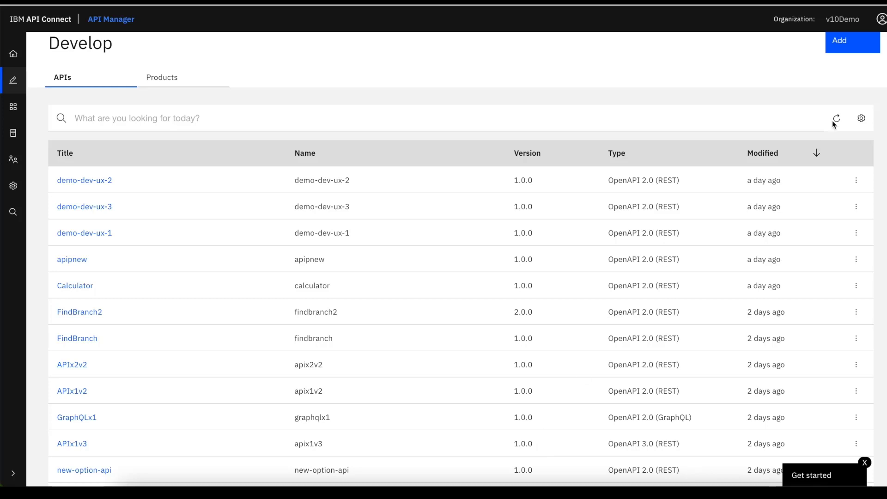
scroll(846, 87, up, 1)
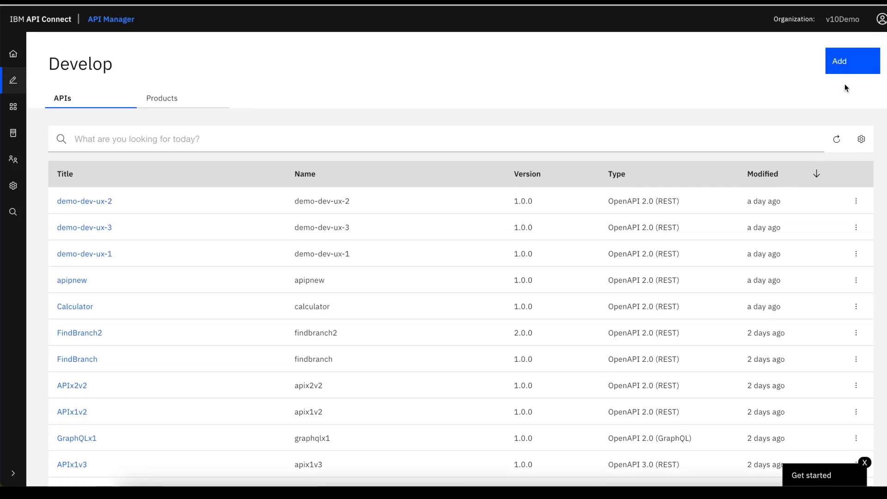
click(853, 70)
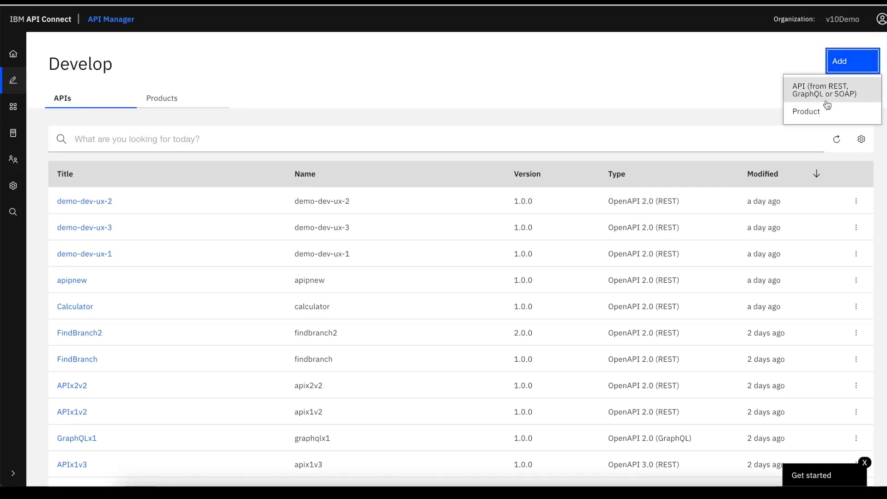
click(827, 103)
scroll(480, 135, down, 2)
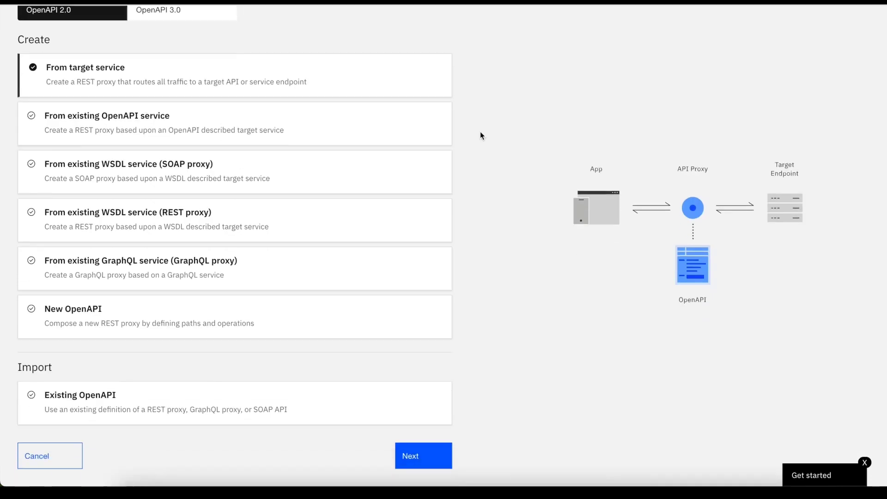
click(257, 401)
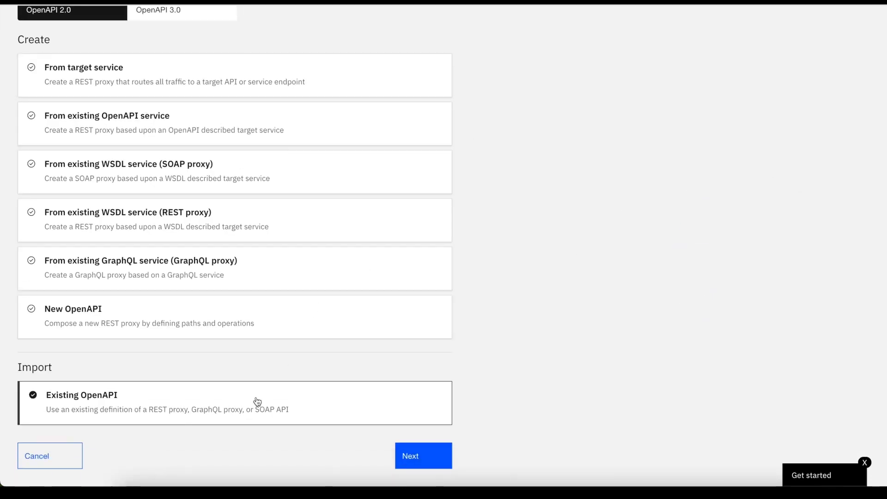
click(444, 459)
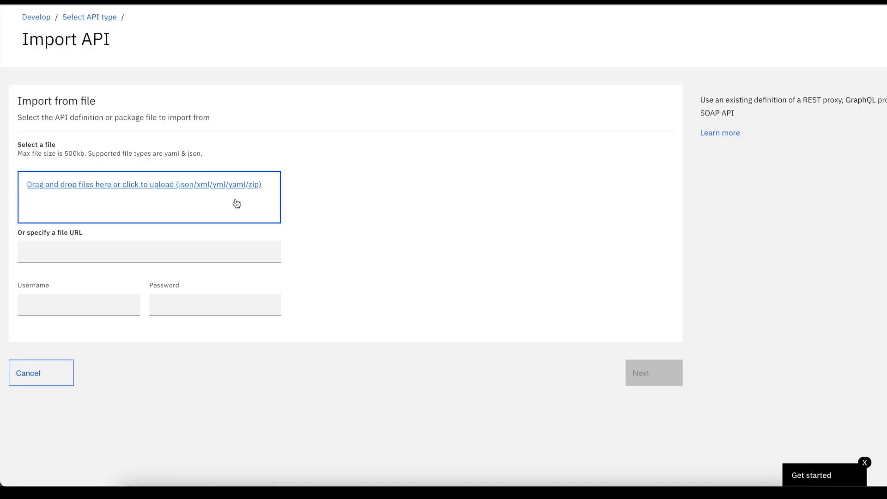
click(232, 254)
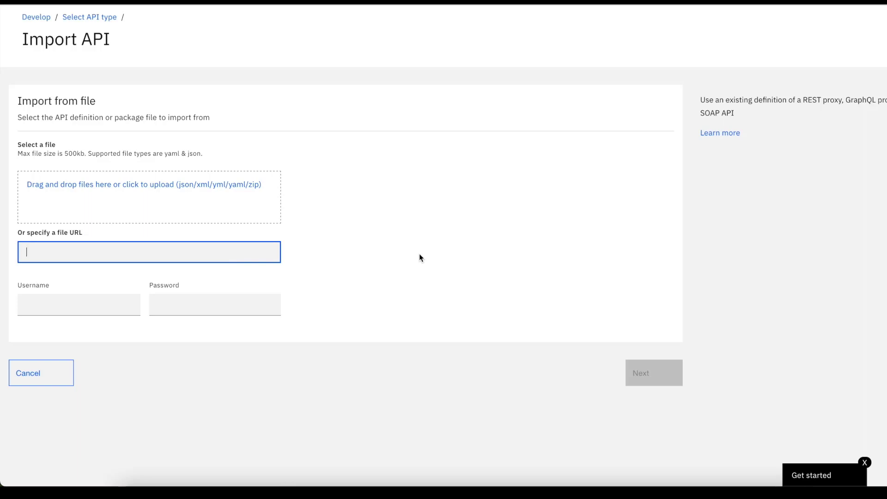
click(52, 379)
scroll(52, 378, down, 2)
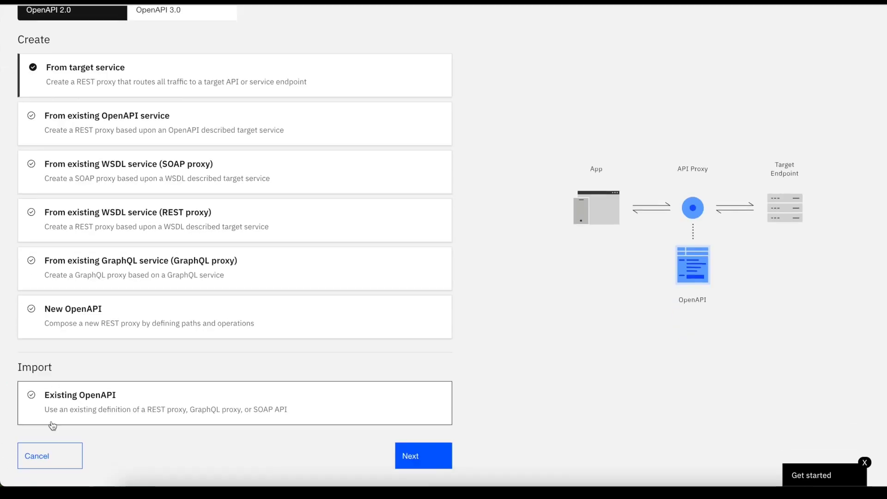
click(51, 457)
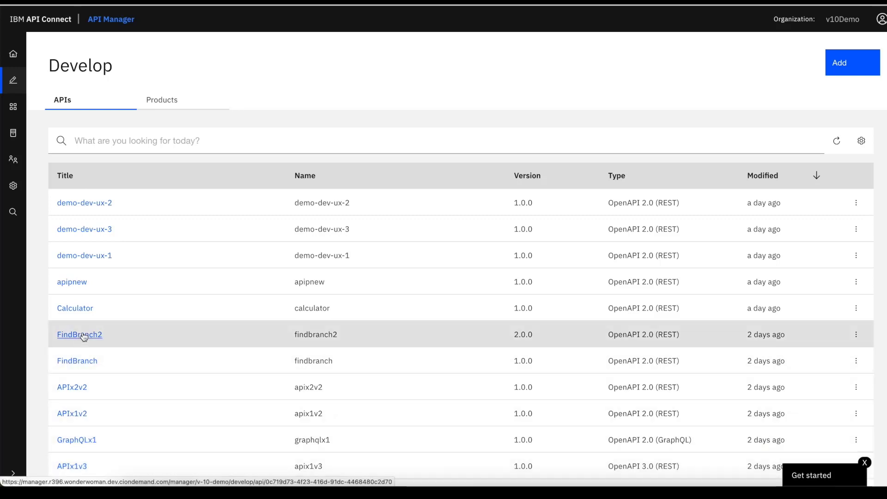
- Open the FindBranch2 API and look over the sections of its design outline
click(83, 336)
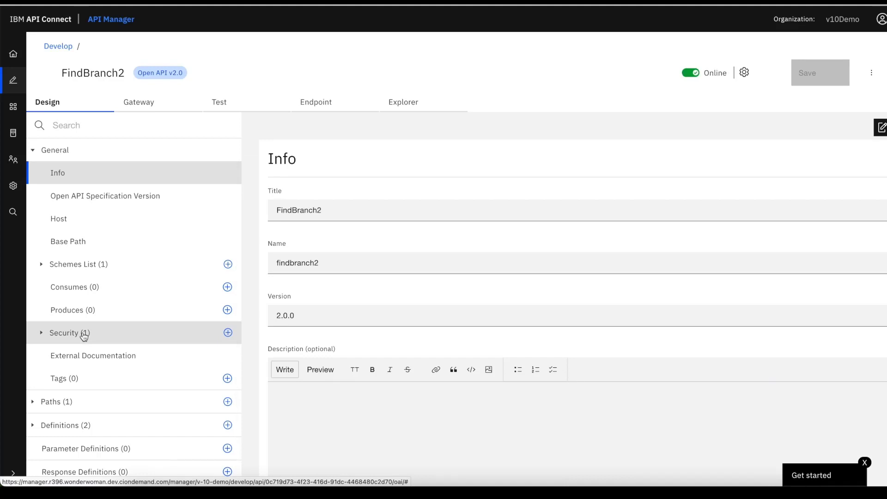
scroll(83, 336, down, 1)
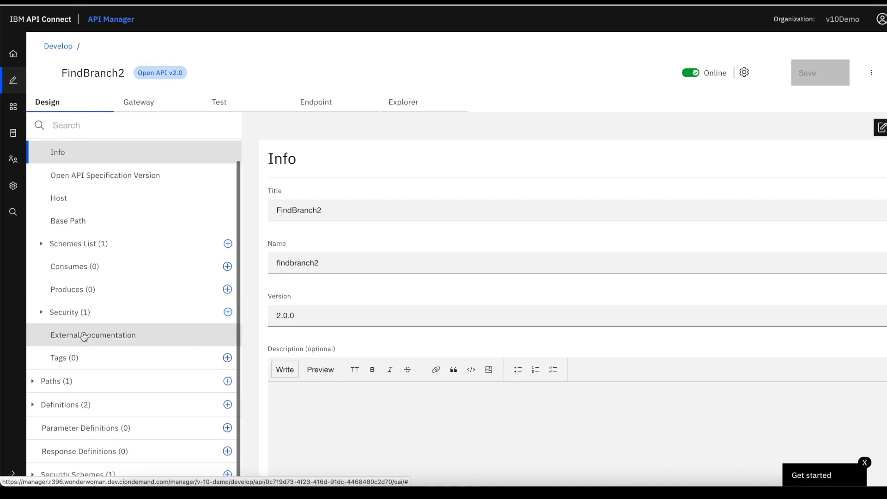
scroll(84, 336, up, 1)
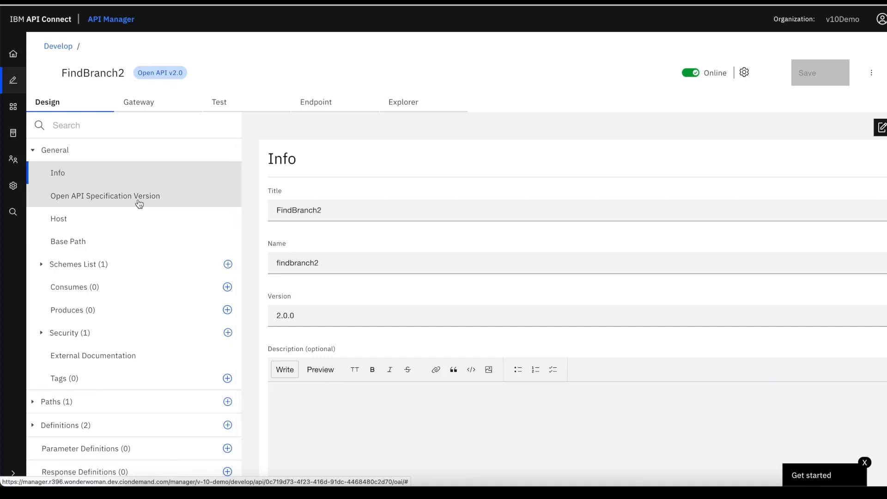
scroll(135, 326, down, 1)
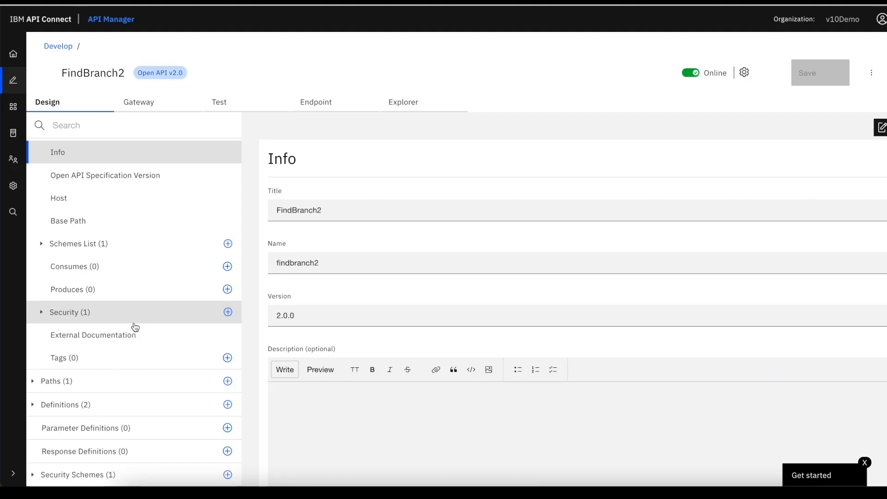
scroll(135, 327, up, 1)
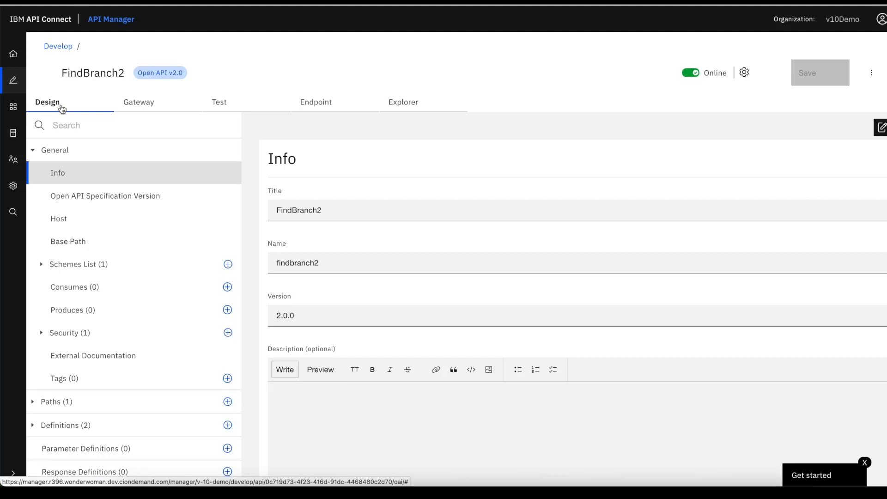
- Inspect the https scheme and the clientID security requirement, and show the API definition as source code
click(90, 269)
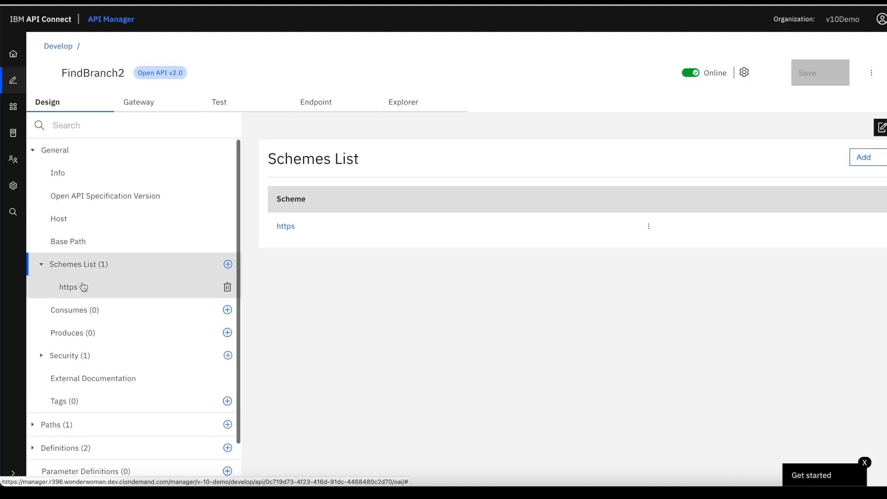
click(68, 287)
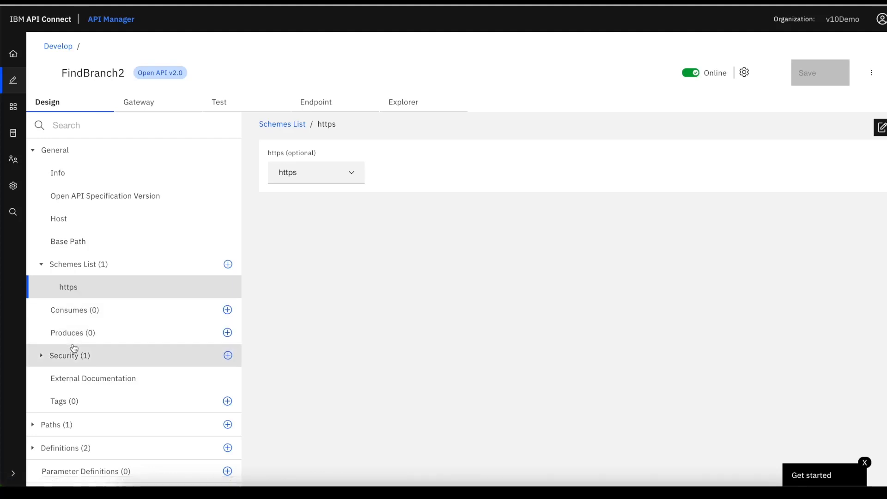
click(72, 364)
click(72, 376)
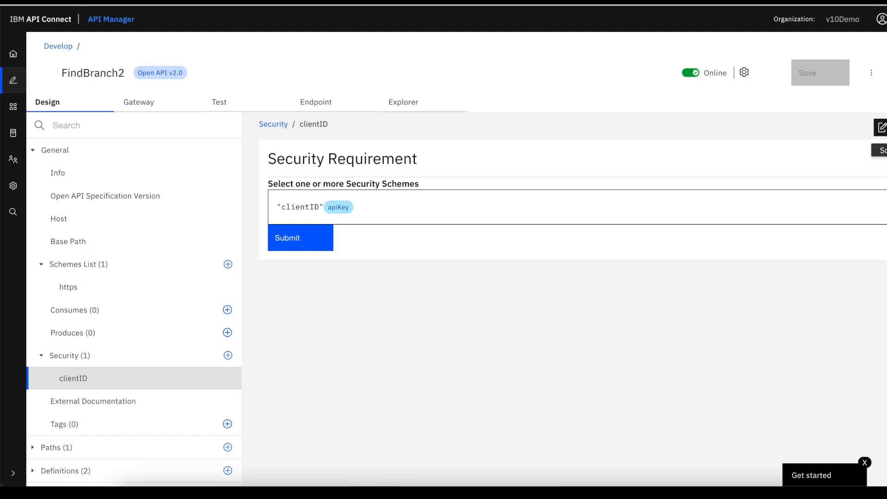
click(880, 127)
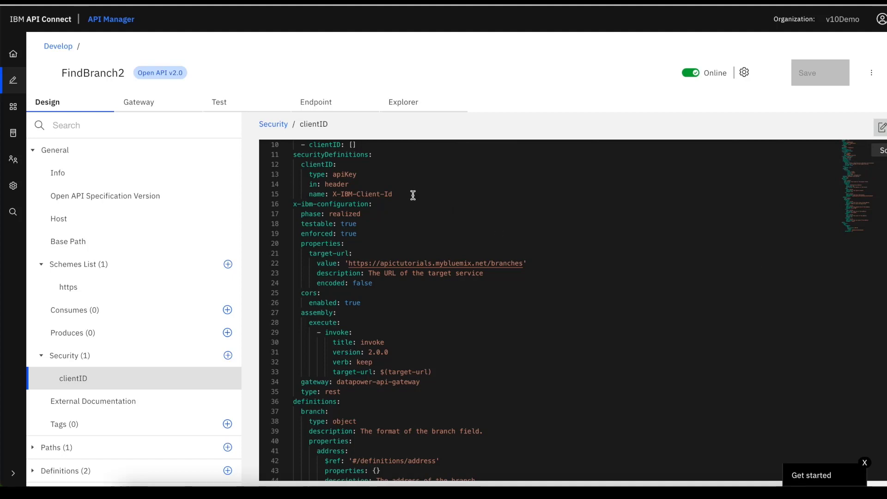
- Examine the gateway policies in form view, along with the target services, CORS and properties settings
click(143, 102)
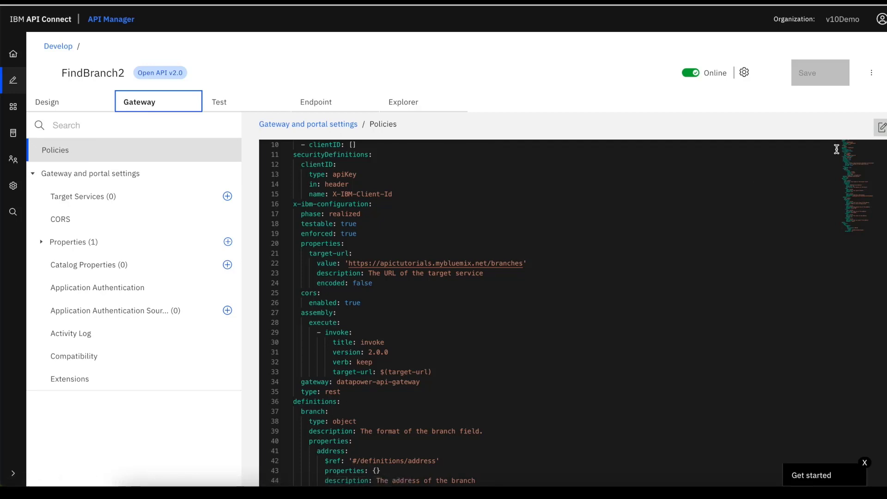
click(882, 127)
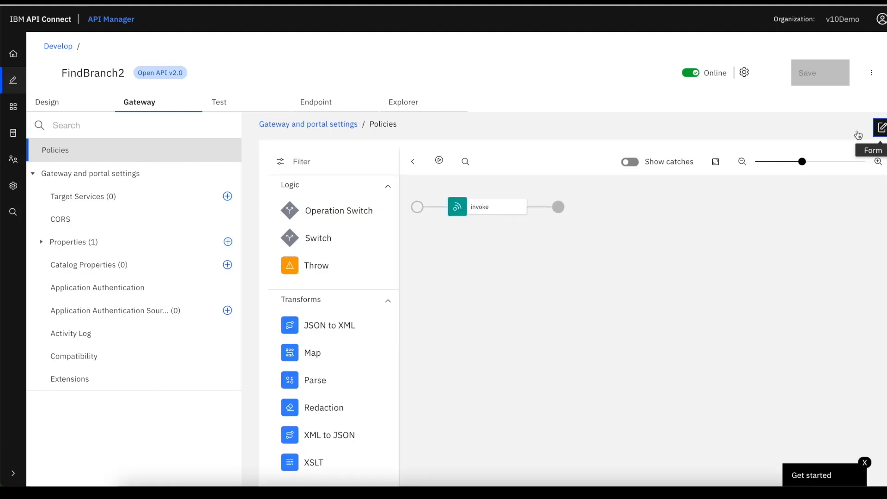
click(56, 202)
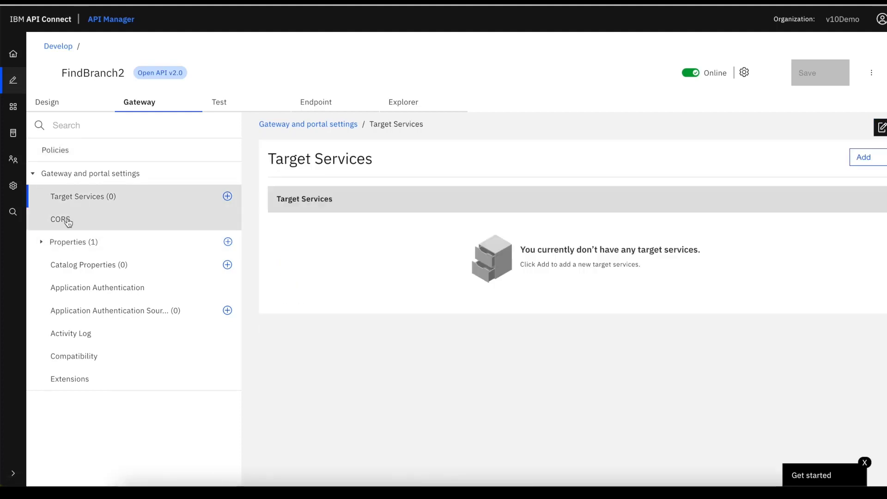
click(67, 221)
click(71, 245)
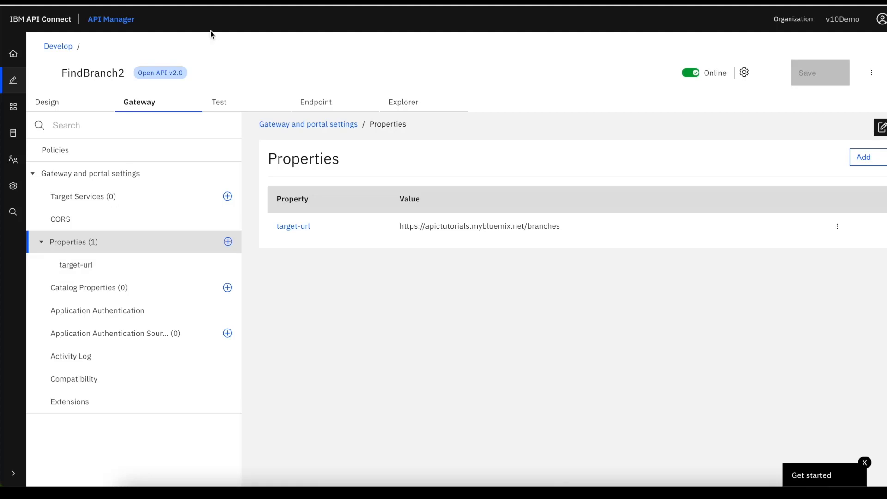
- Examine the API's overview and the GET /details operation in the explorer, including its try-it form
click(403, 103)
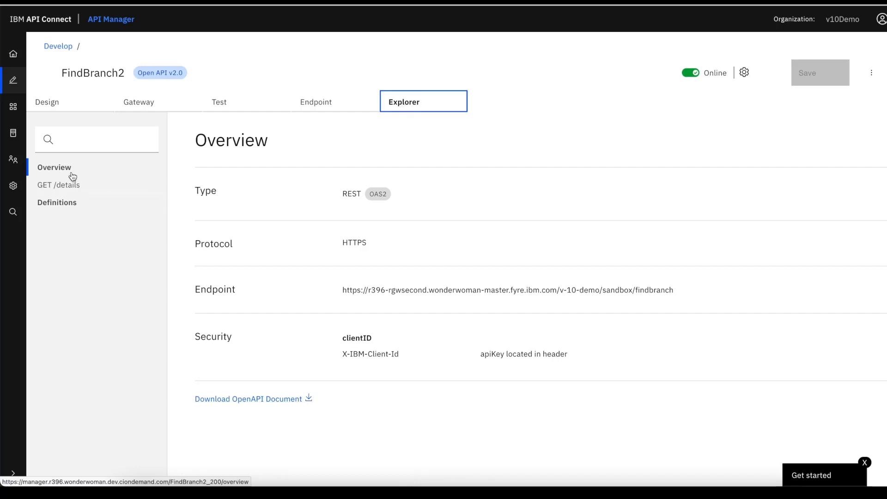
click(61, 190)
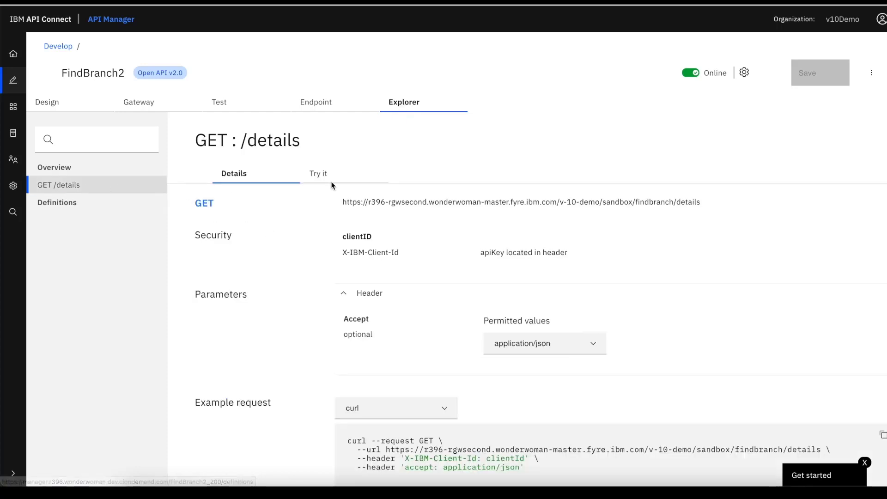
click(340, 179)
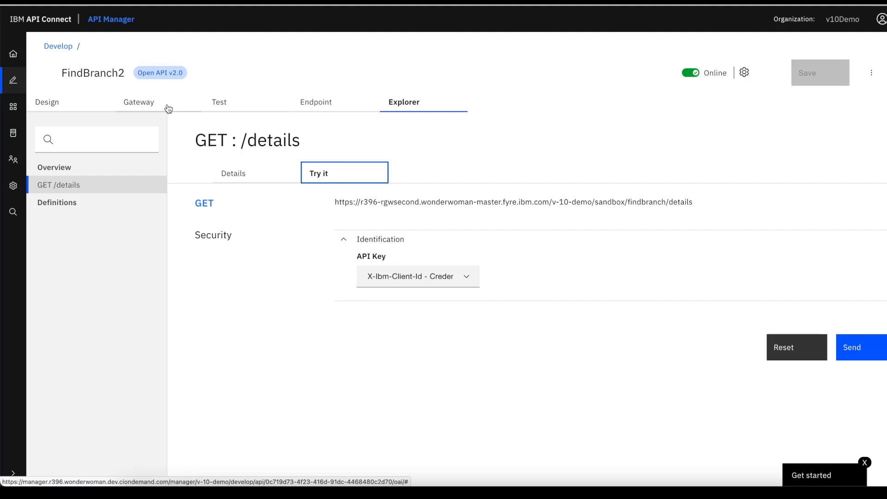
- Return to the API's design view, review its online testing preferences, and close them without saving
click(53, 102)
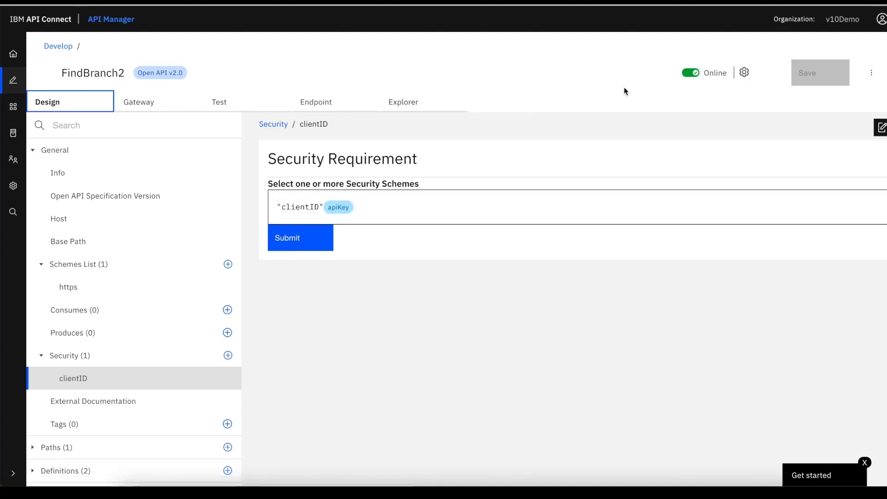
click(745, 73)
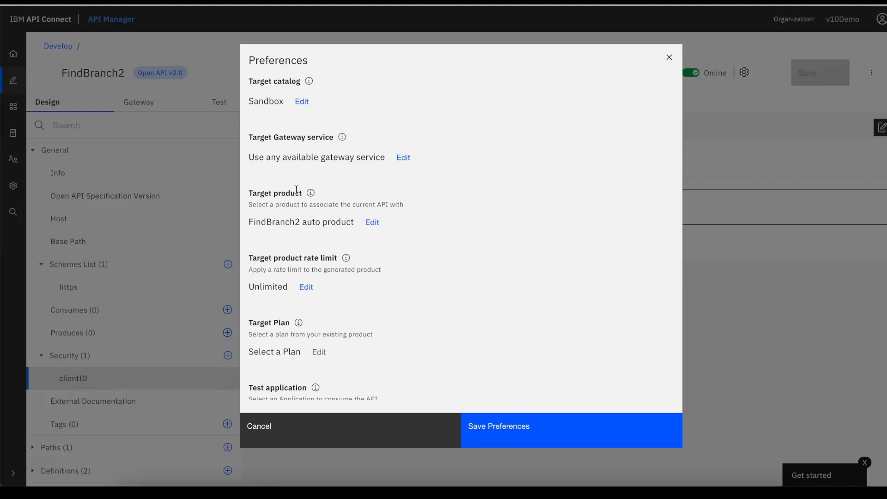
scroll(326, 272, down, 2)
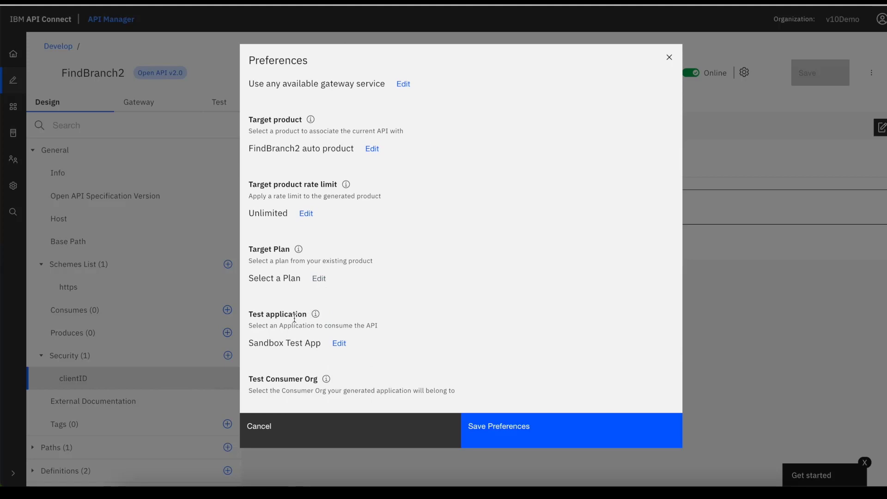
scroll(294, 318, down, 2)
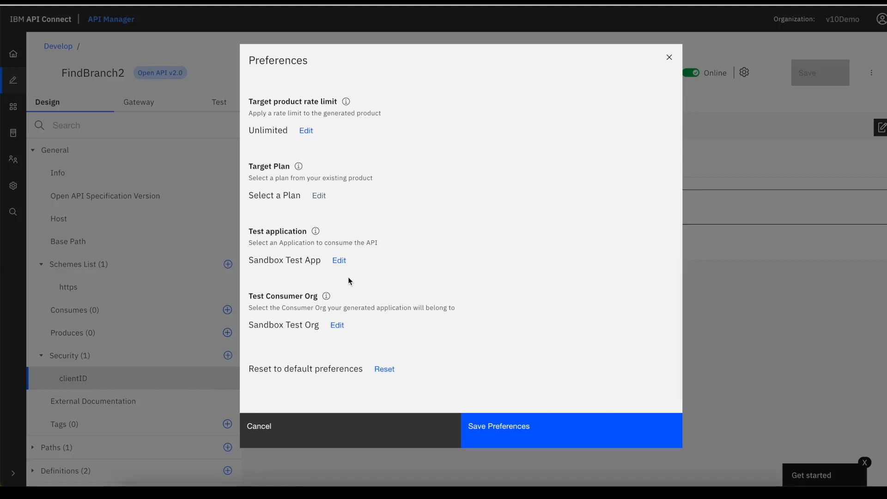
scroll(347, 276, up, 4)
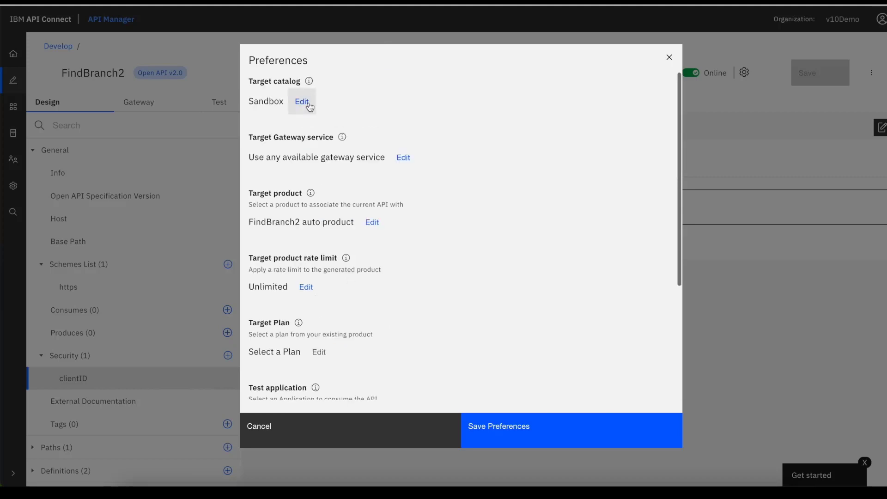
click(669, 57)
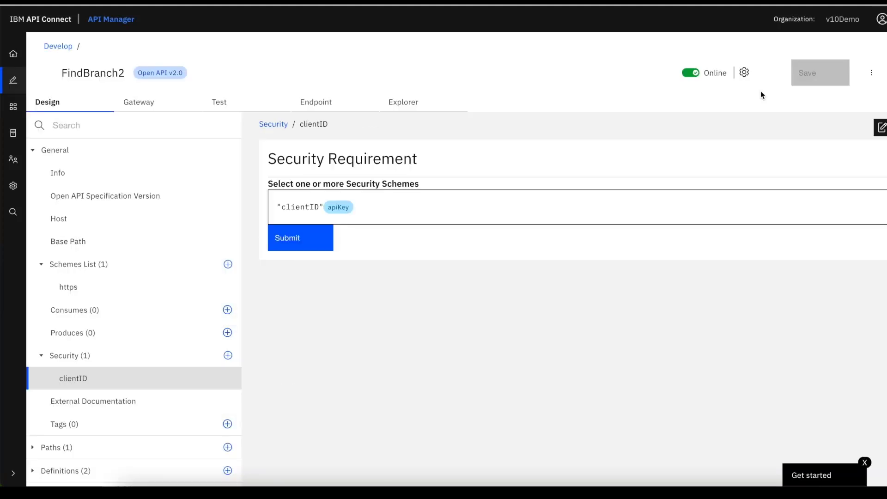
- Open the API's testing preferences and set the target gateway service to the compatible datapower-api-gateway v6gw2
click(745, 74)
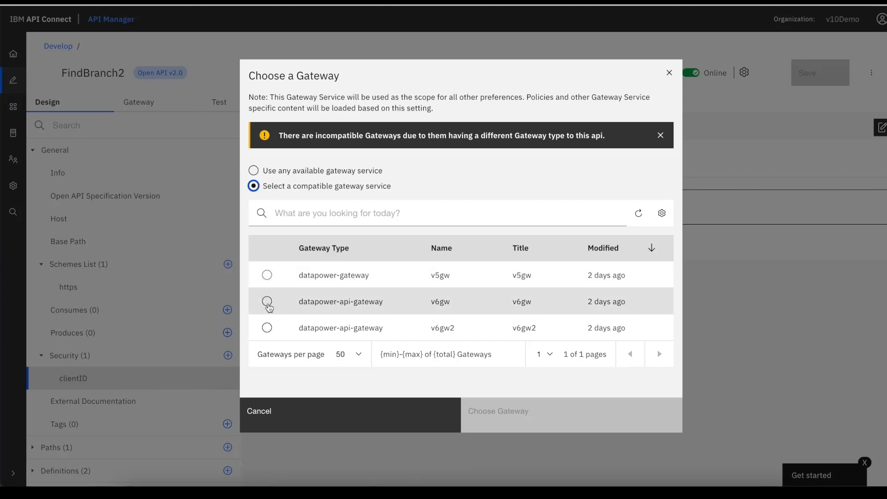
click(267, 329)
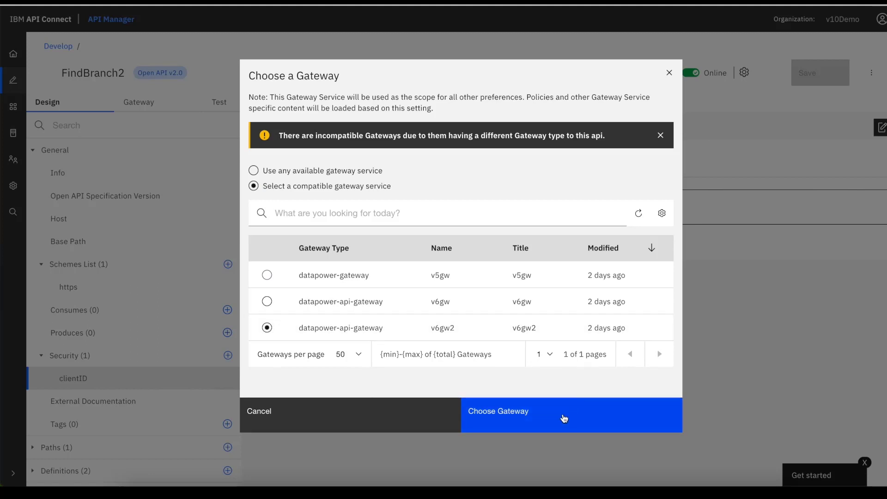
click(564, 418)
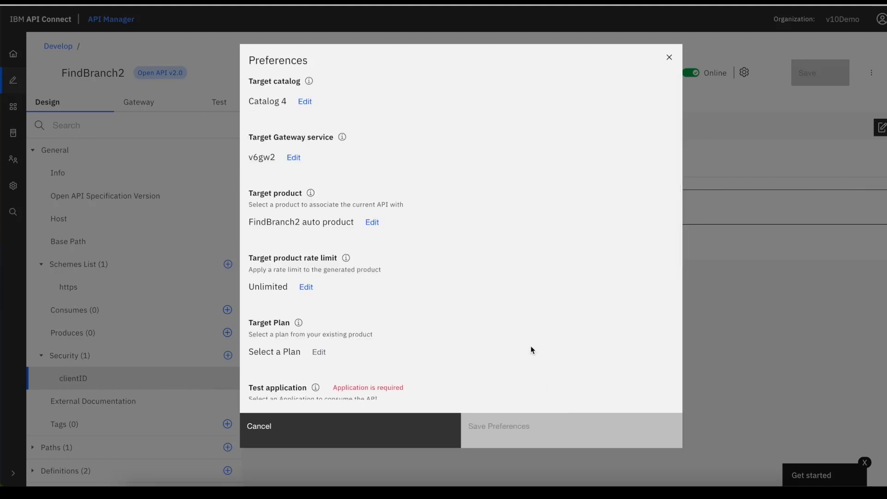
- Look at the existing products available as target product, and choose the Generate auto product option
scroll(491, 246, down, 1)
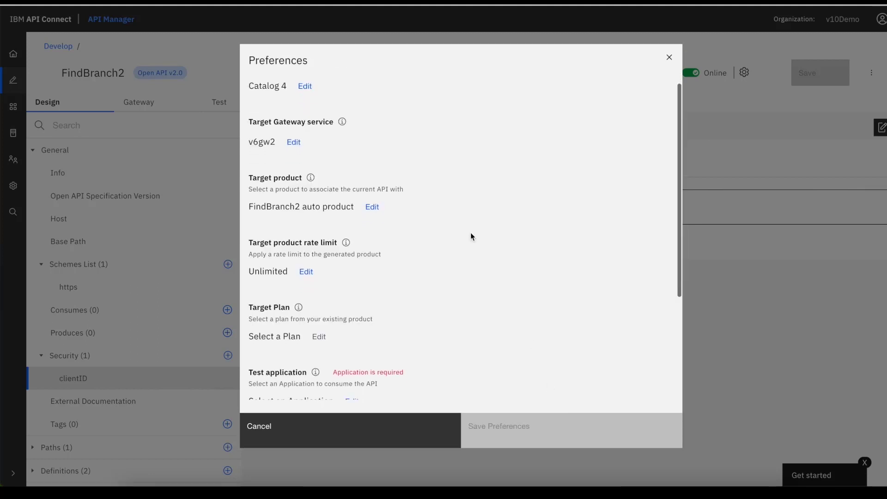
click(372, 208)
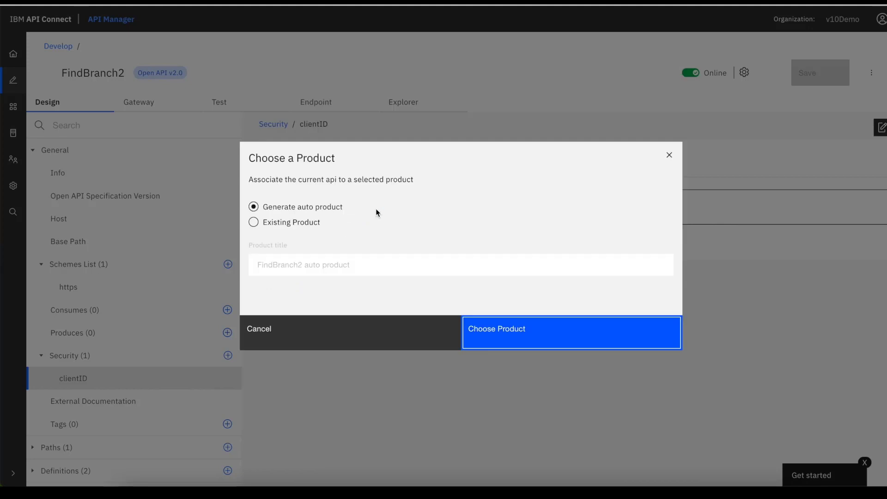
click(299, 224)
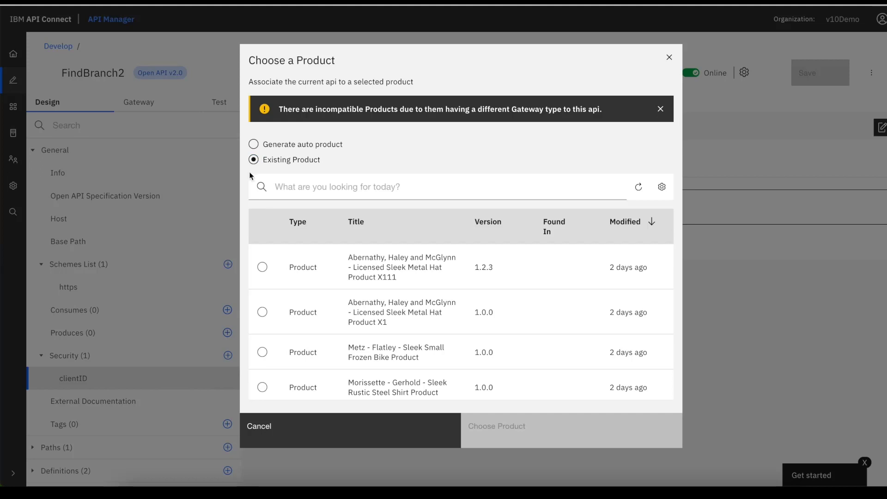
click(256, 145)
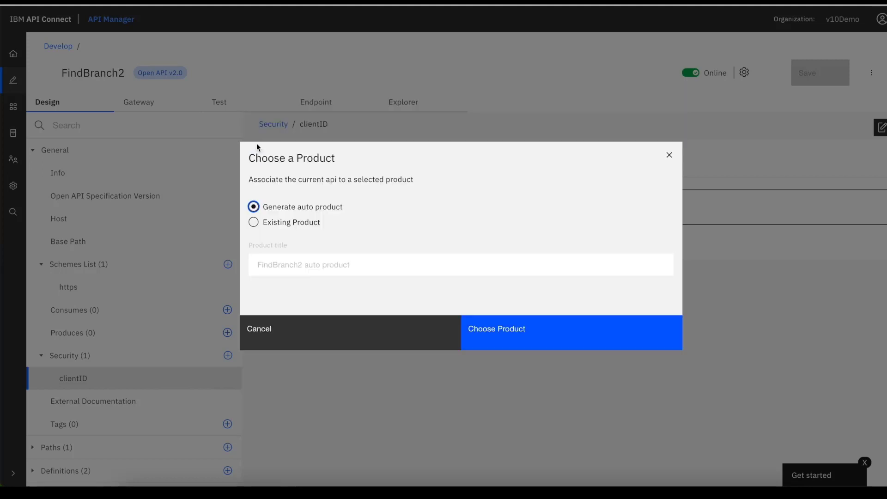
click(539, 328)
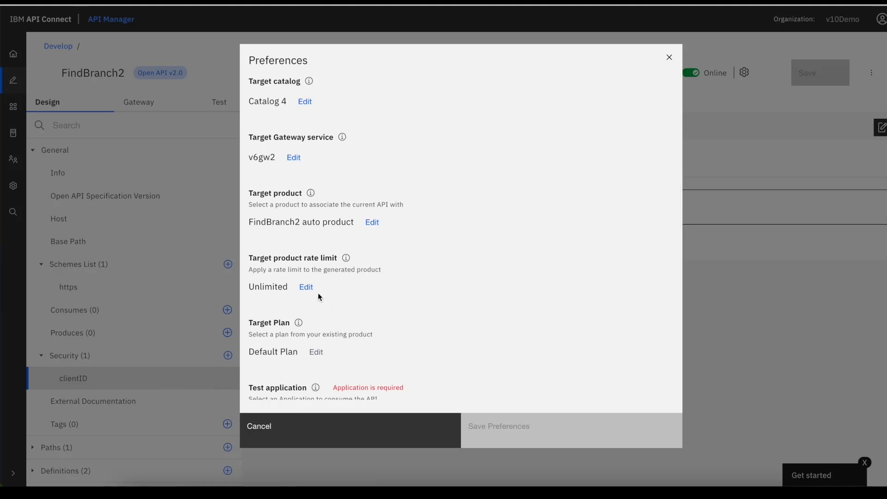
- Review the custom rate limit settings for the generated product and keep the target product rate limit at Unlimited
scroll(322, 295, down, 2)
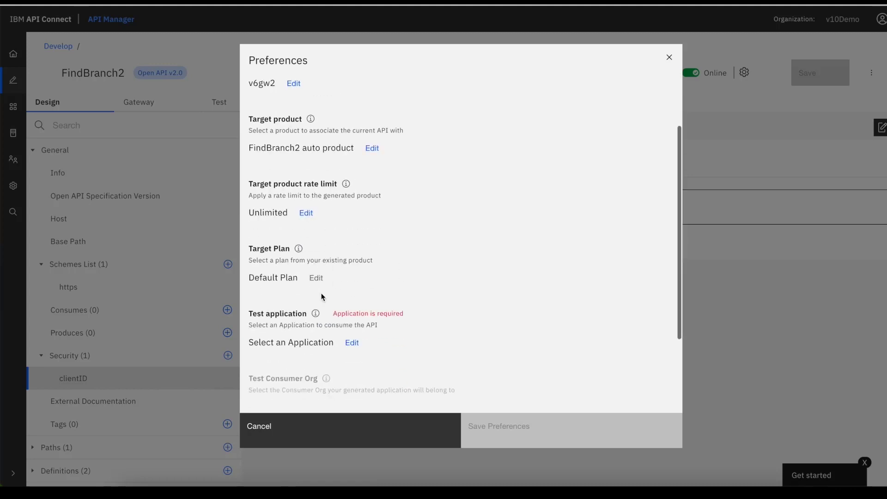
click(306, 214)
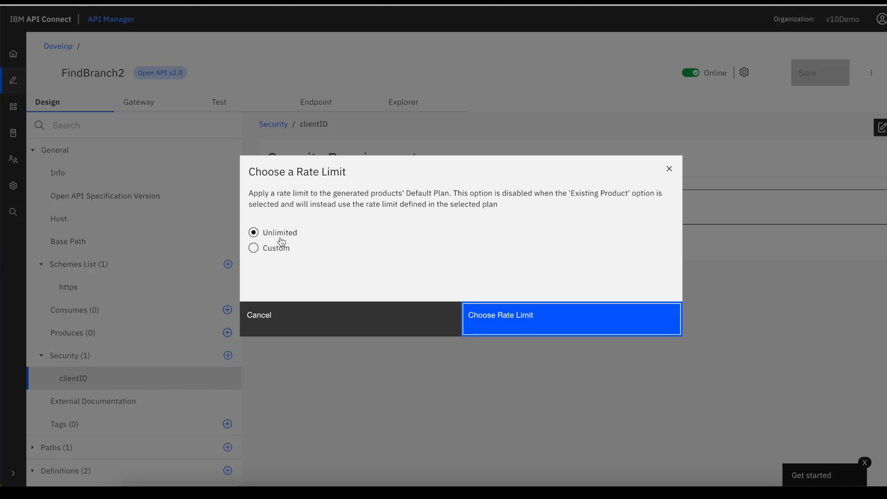
click(272, 249)
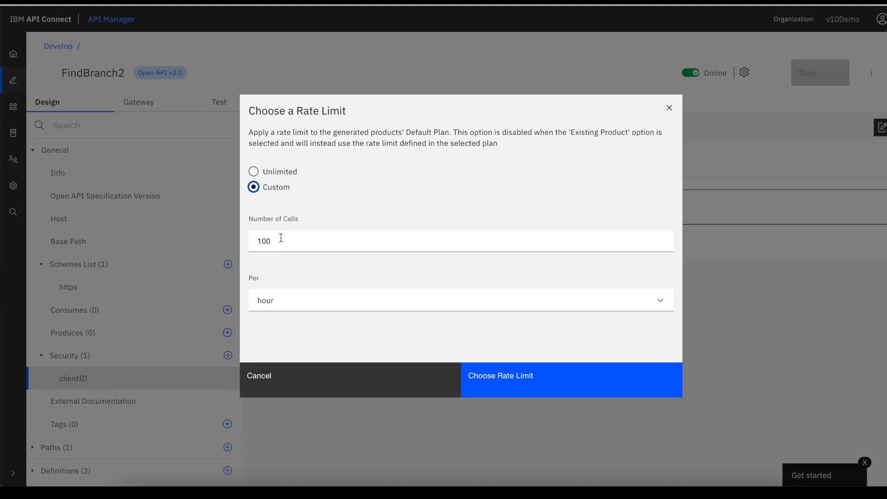
key(Tab)
key(Tab)
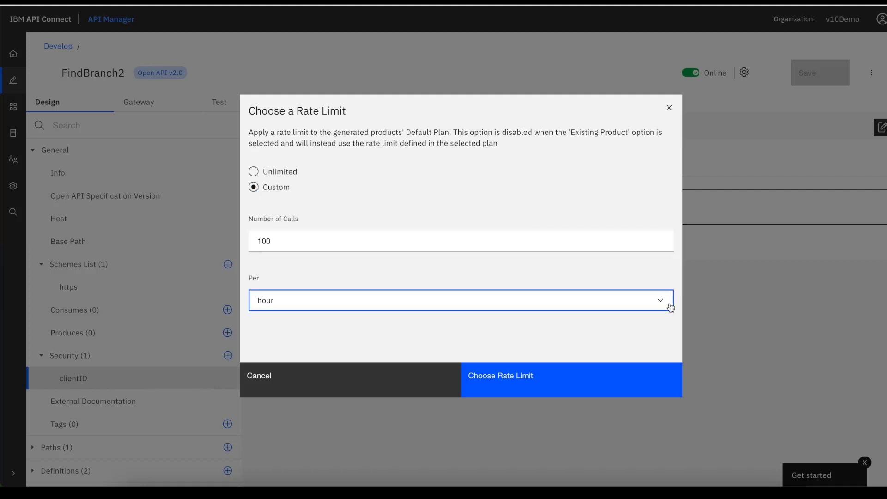
click(670, 306)
click(645, 287)
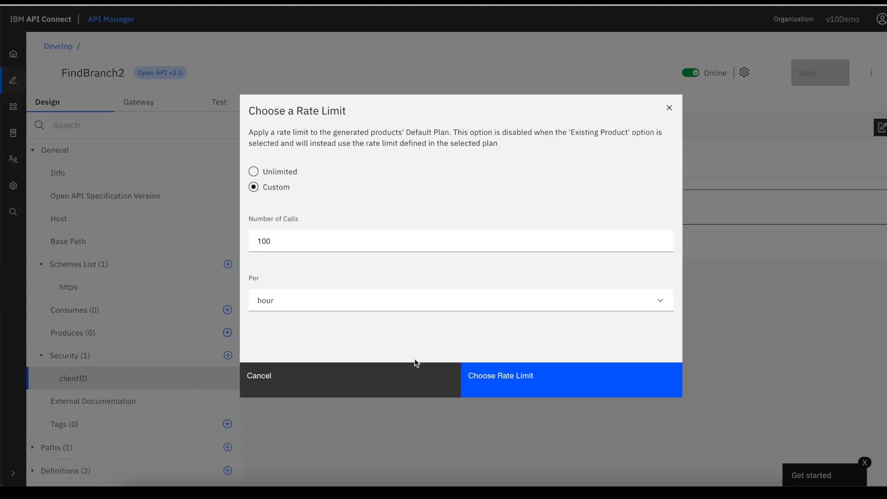
click(254, 171)
click(522, 333)
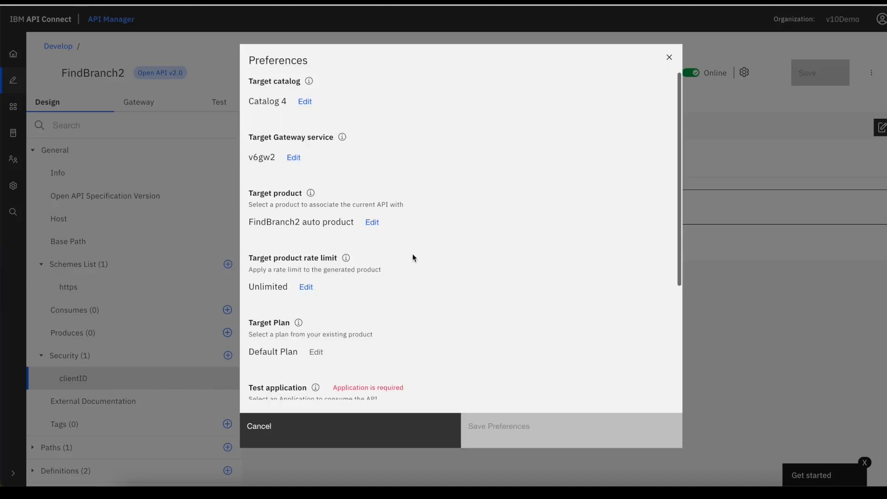
- Check which existing applications can be chosen as test application, and close the selection without choosing one
scroll(414, 257, down, 2)
scroll(412, 257, down, 3)
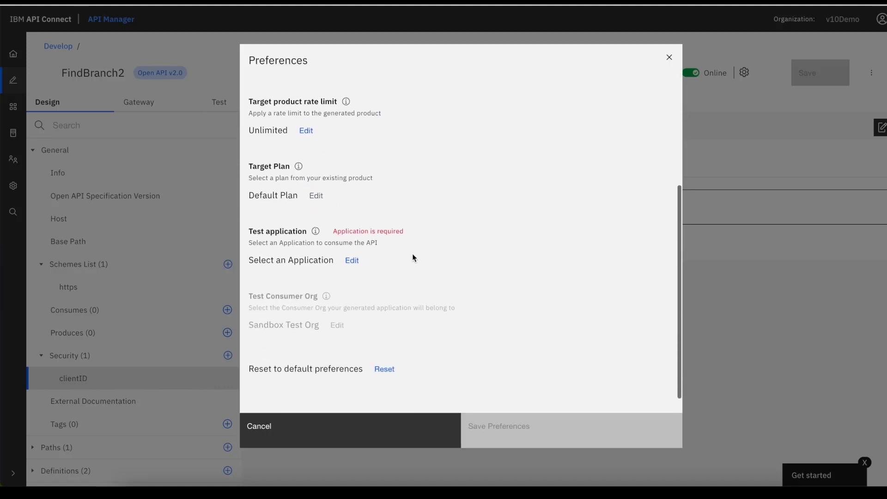
click(350, 265)
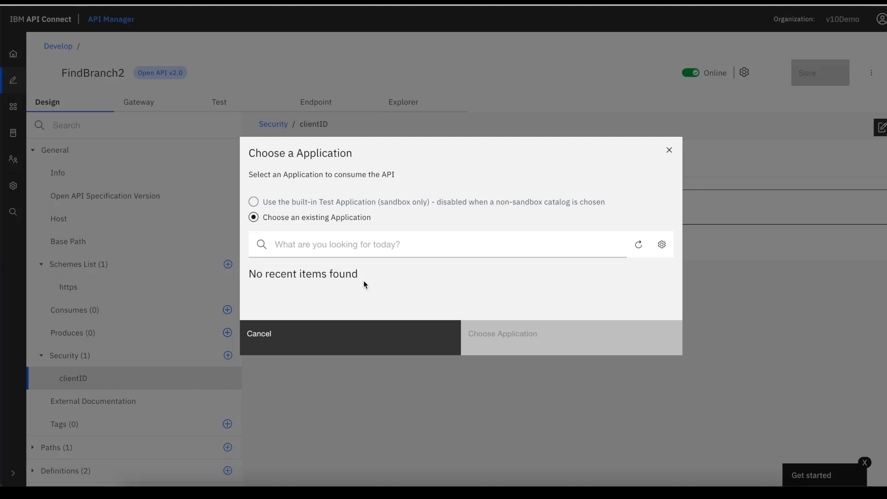
click(364, 345)
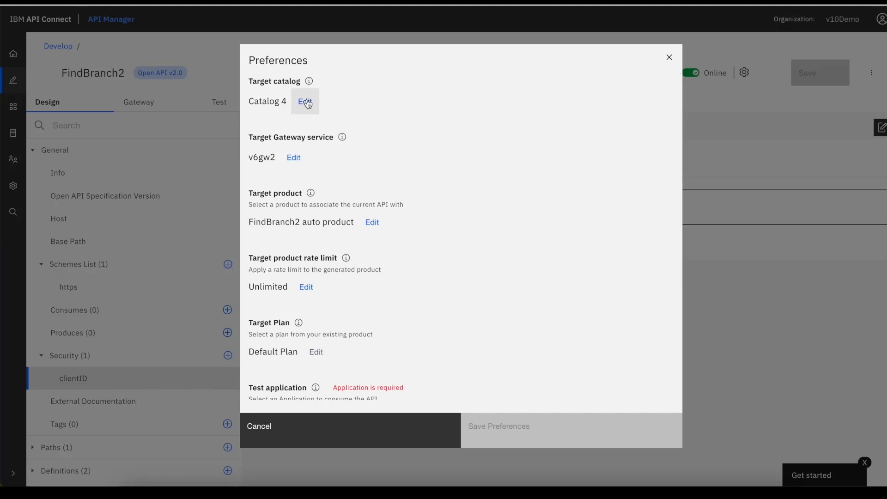
- Set the target catalog to Catalog 1 and its target gateway service to v6gw2
click(308, 104)
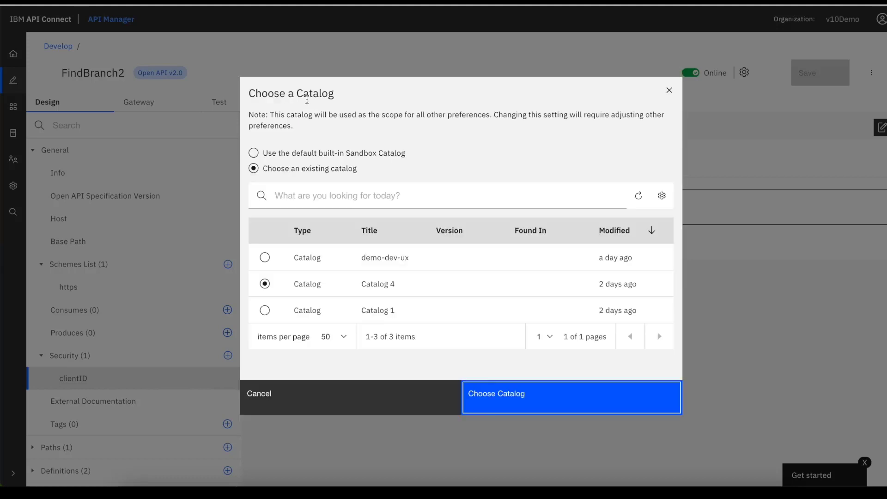
click(264, 310)
click(499, 400)
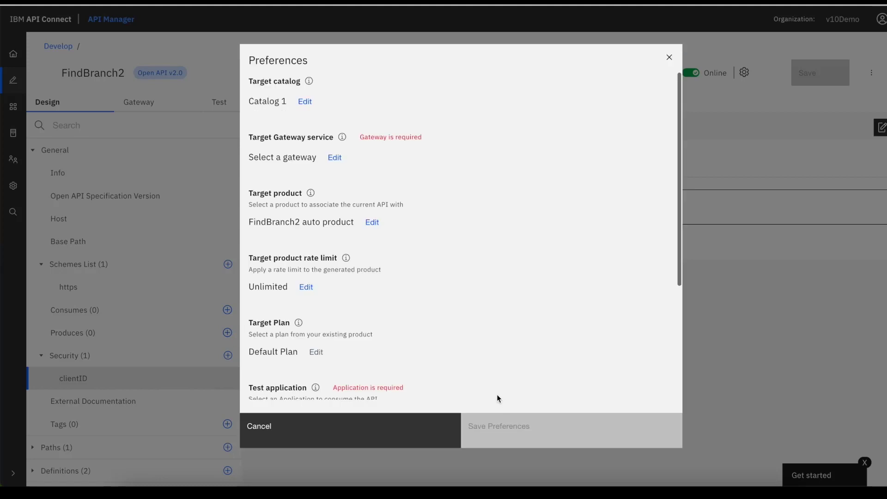
scroll(411, 295, down, 1)
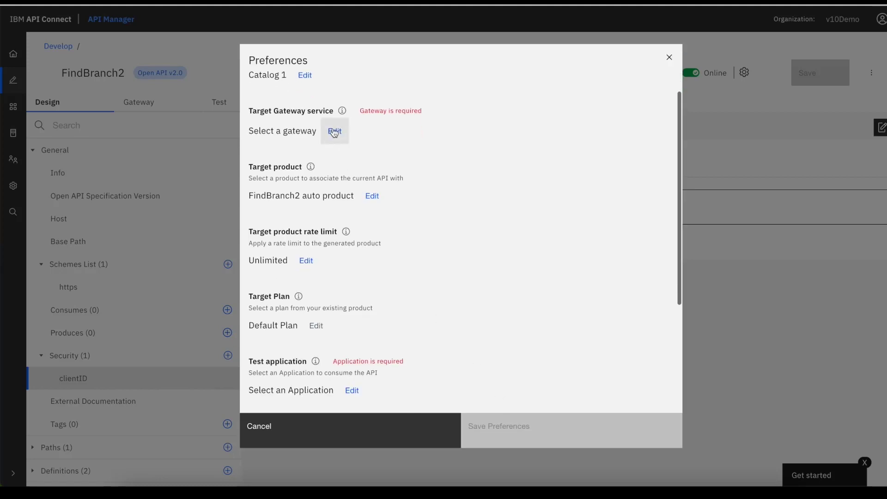
click(333, 131)
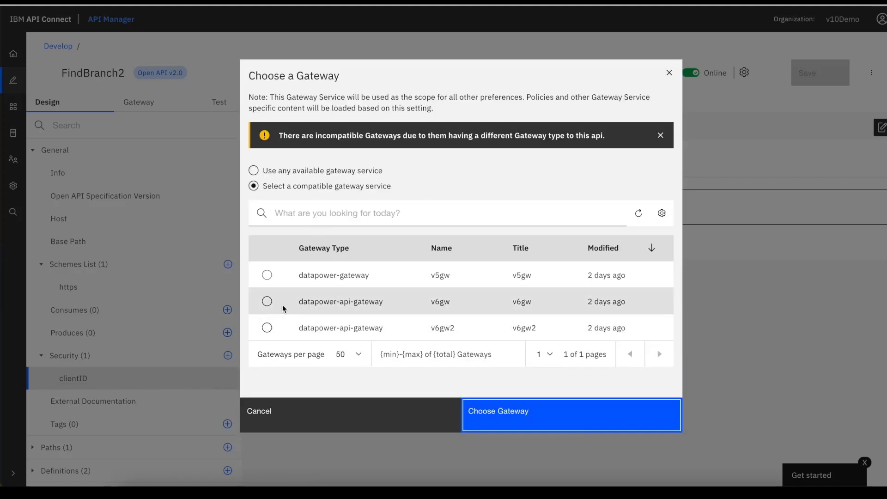
click(266, 328)
click(476, 413)
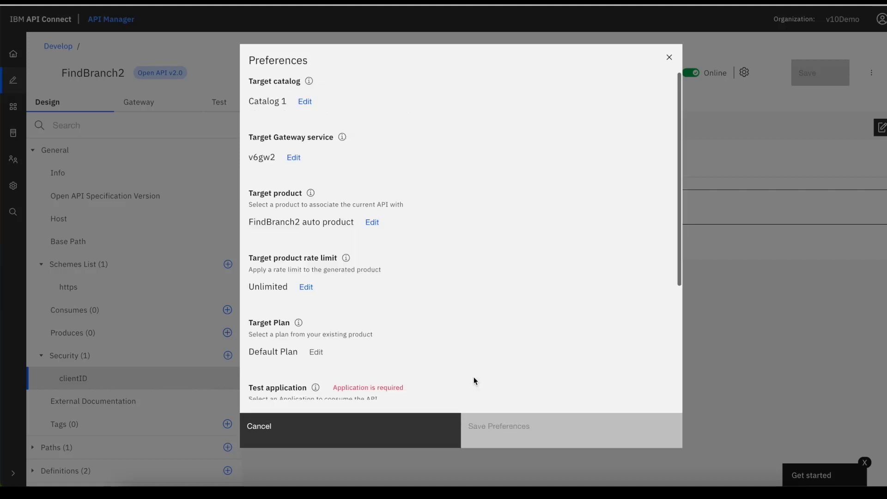
- Choose the existing application App 3 as the test application
scroll(327, 253, down, 3)
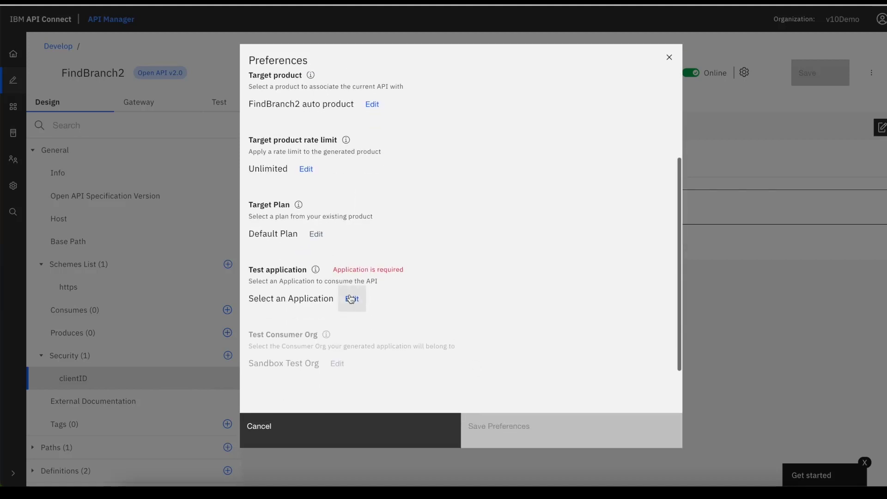
click(350, 299)
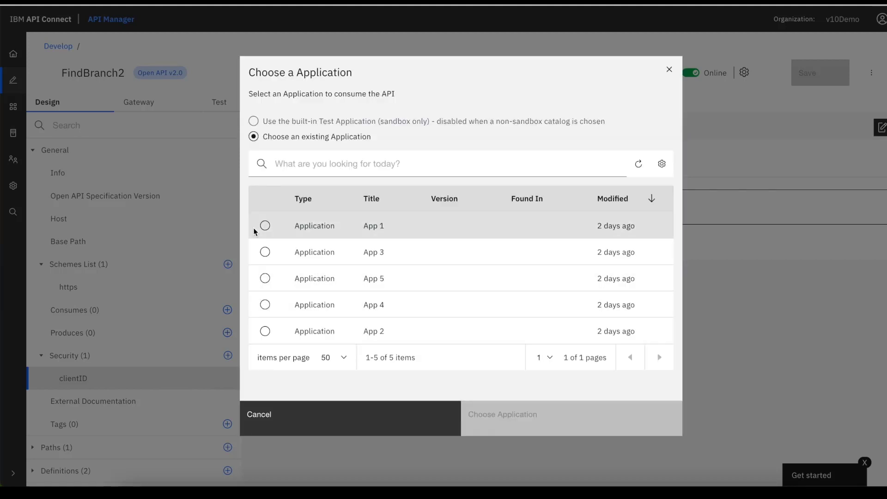
click(265, 252)
click(515, 434)
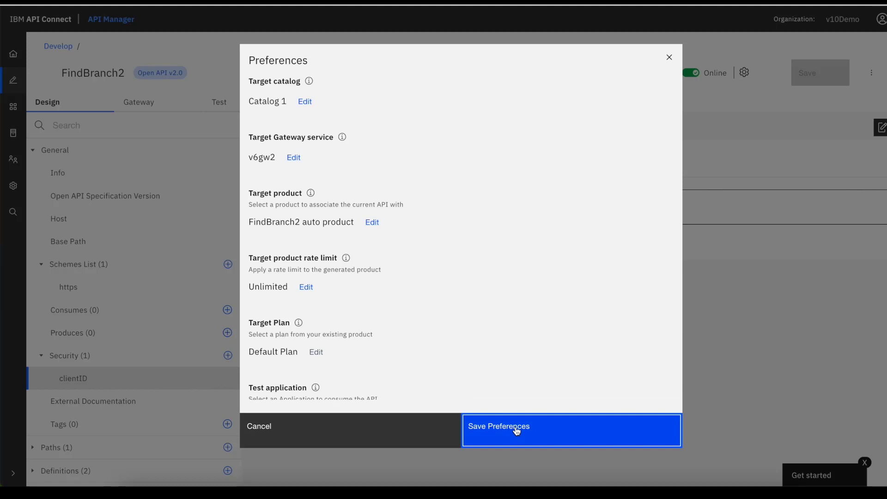
- Review the complete testing preferences, save them, and switch the API online
scroll(466, 329, down, 3)
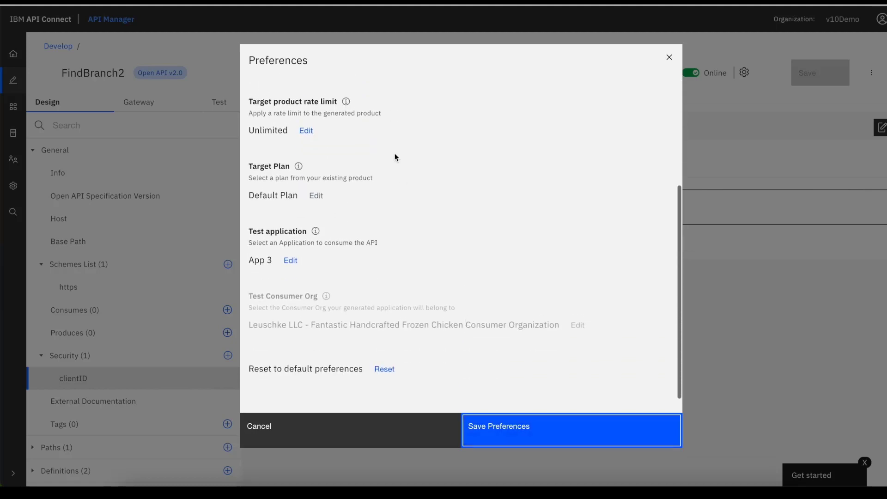
scroll(394, 157, up, 3)
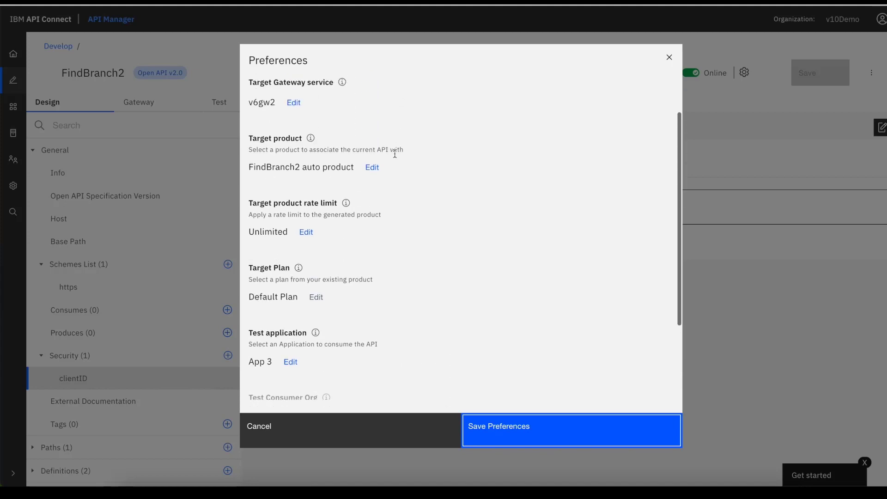
scroll(395, 155, down, 3)
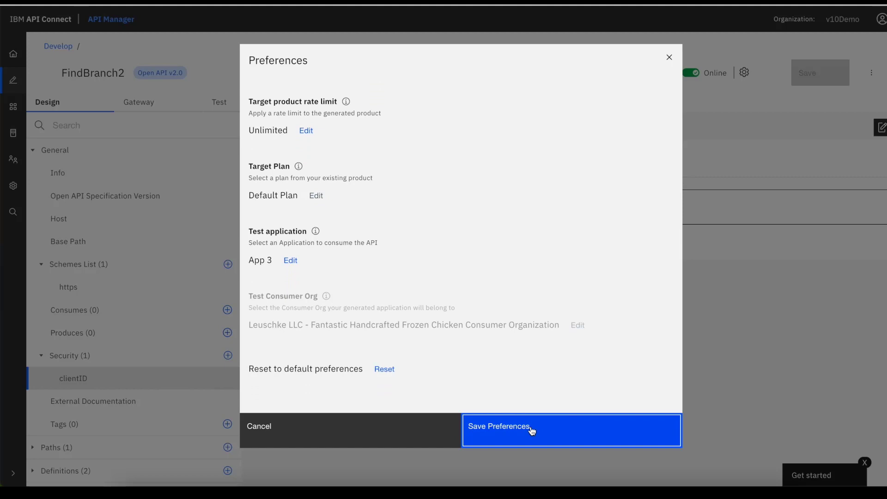
scroll(474, 300, up, 2)
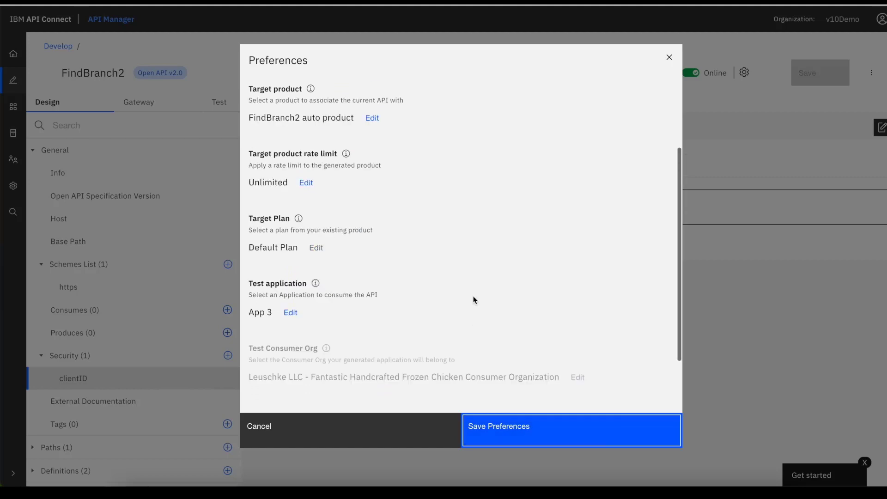
scroll(474, 300, down, 2)
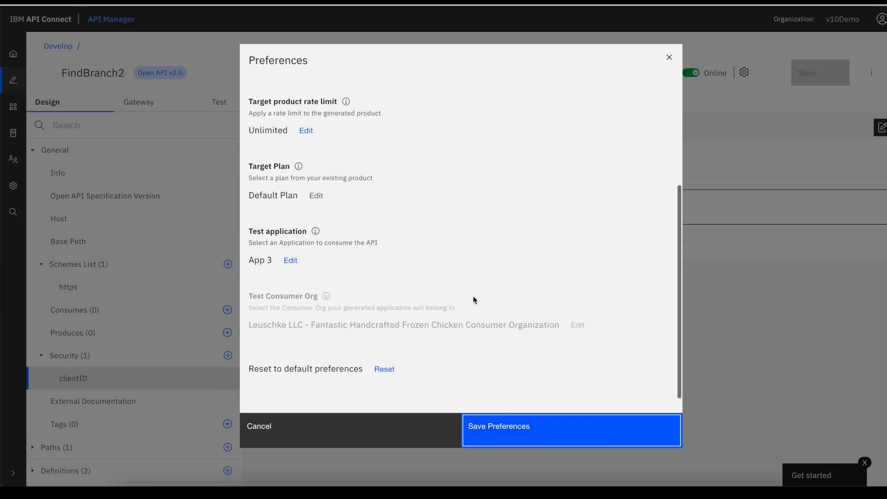
click(505, 428)
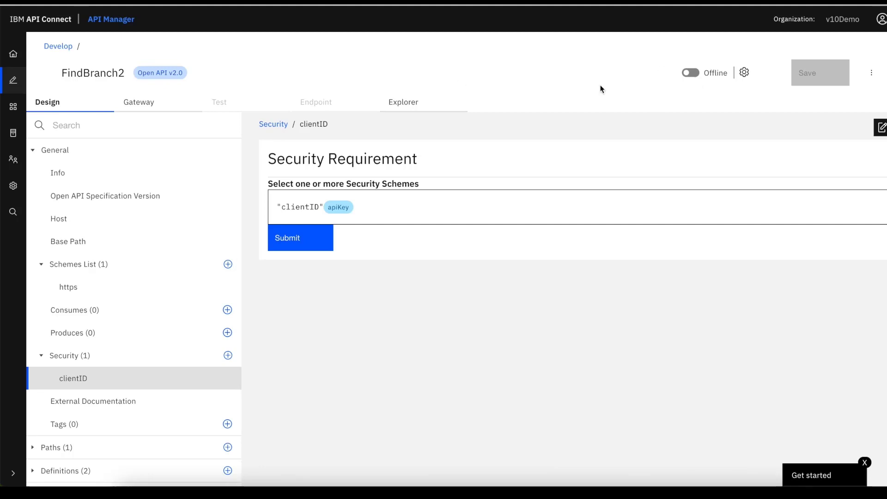
click(691, 73)
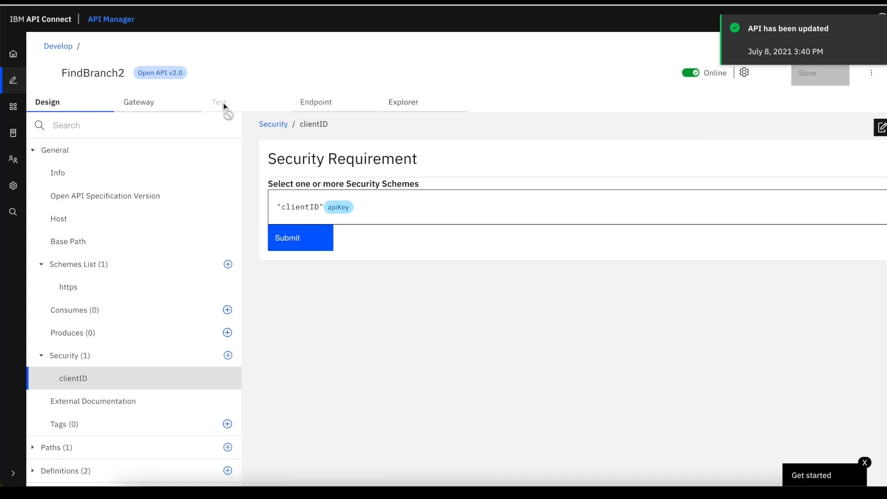
- Show the gateway policies and open the policy assembly's test panel to examine its setup and operation sections
click(149, 104)
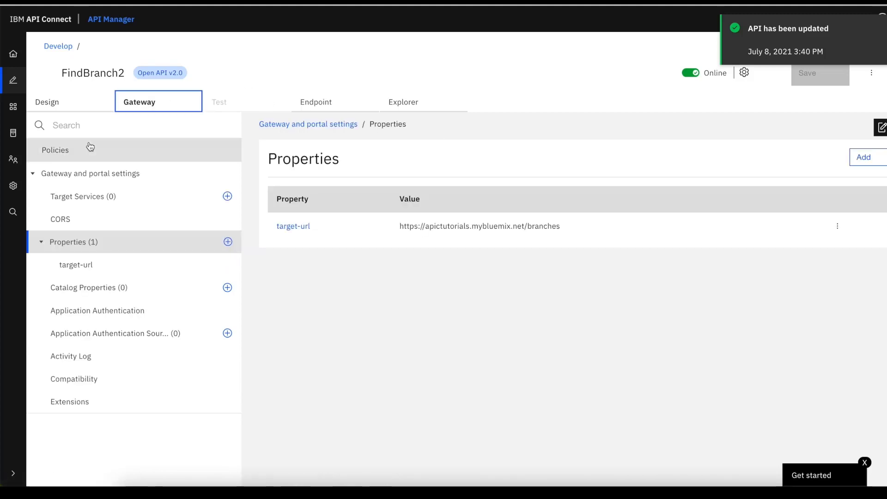
click(79, 153)
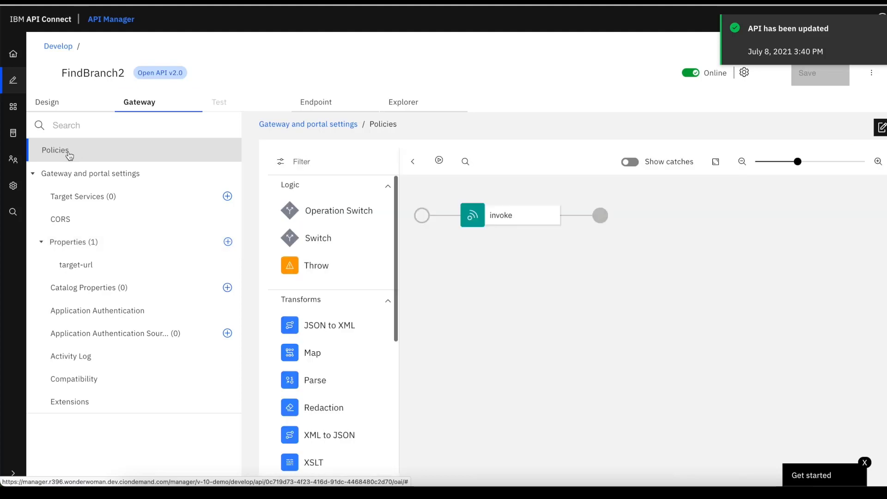
click(439, 160)
scroll(397, 364, down, 1)
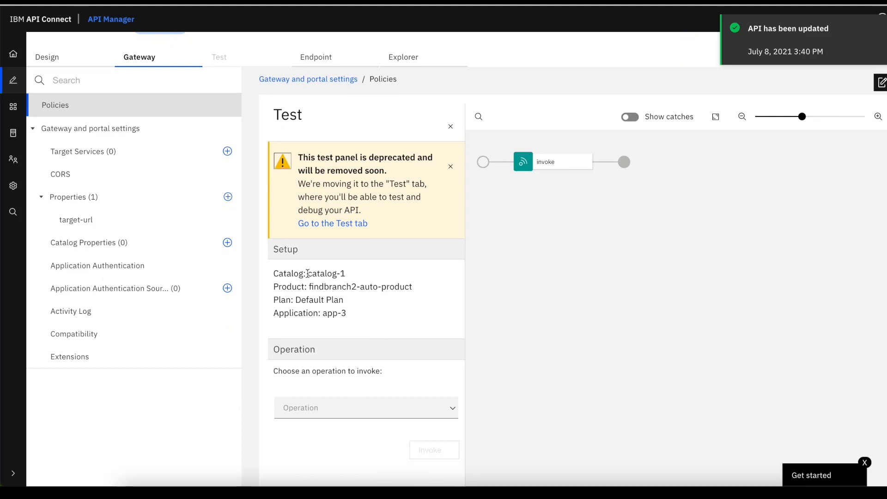
- Highlight the catalog, product, plan and application in the test panel's setup section to review them
drag(307, 273, 350, 323)
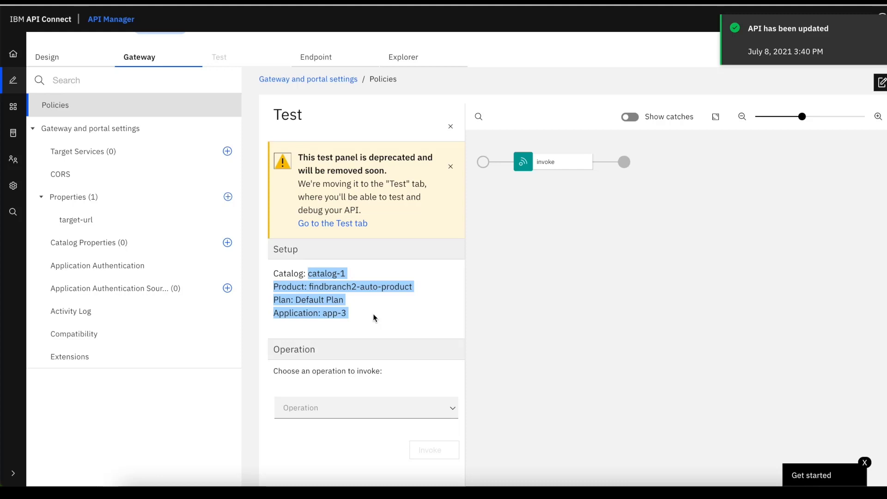
scroll(374, 318, down, 1)
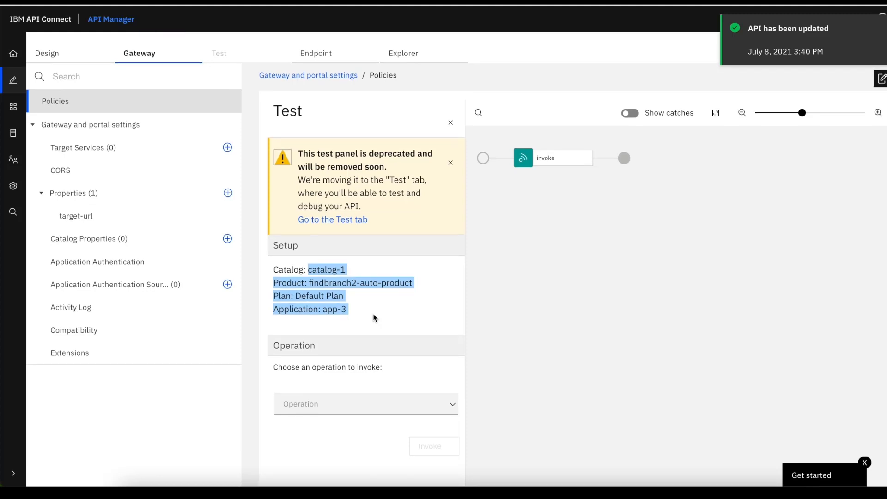
scroll(374, 317, up, 1)
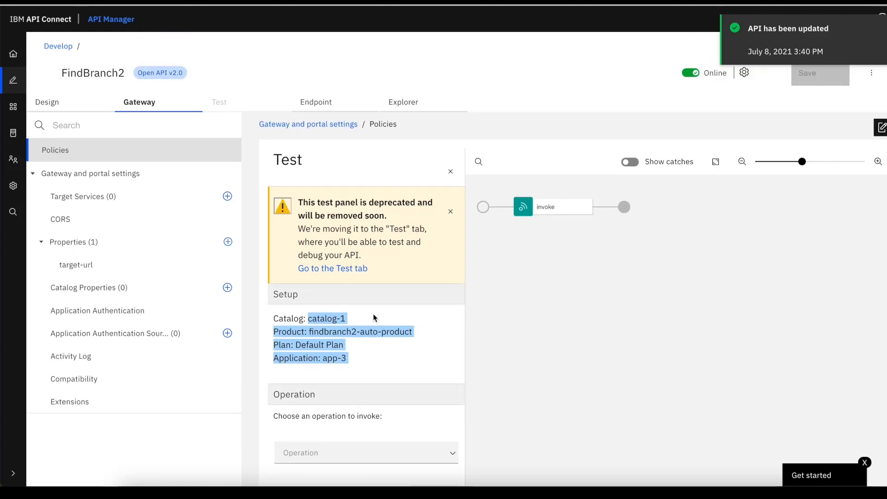
- Browse the list of developed products and open Licensed Sleek Metal Hat Product X111 version 1.2.3 to check its publication status
click(59, 46)
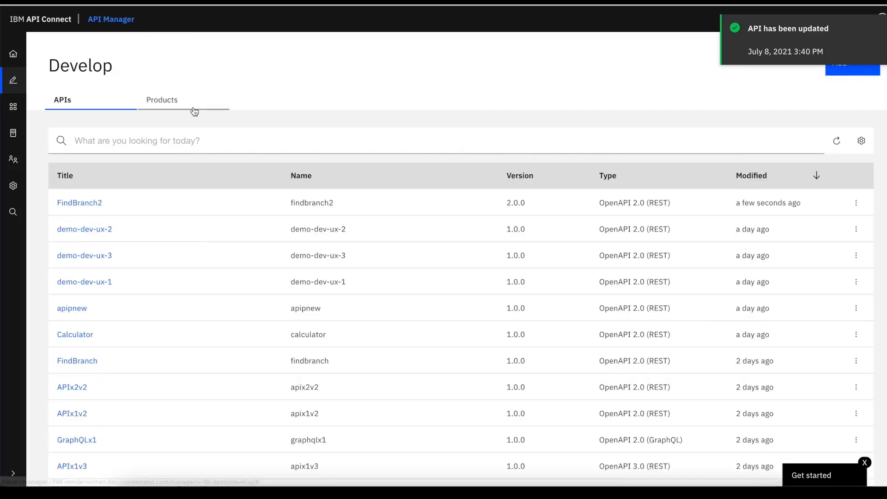
click(194, 111)
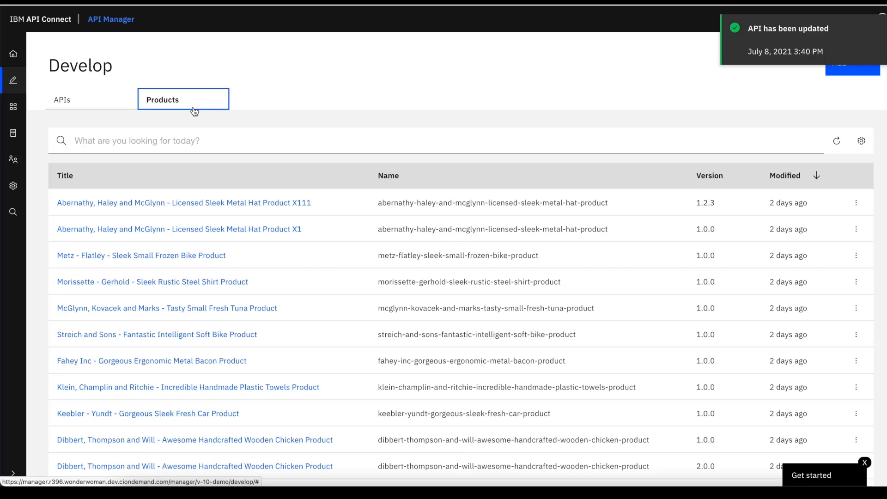
scroll(192, 287, down, 3)
scroll(192, 287, up, 3)
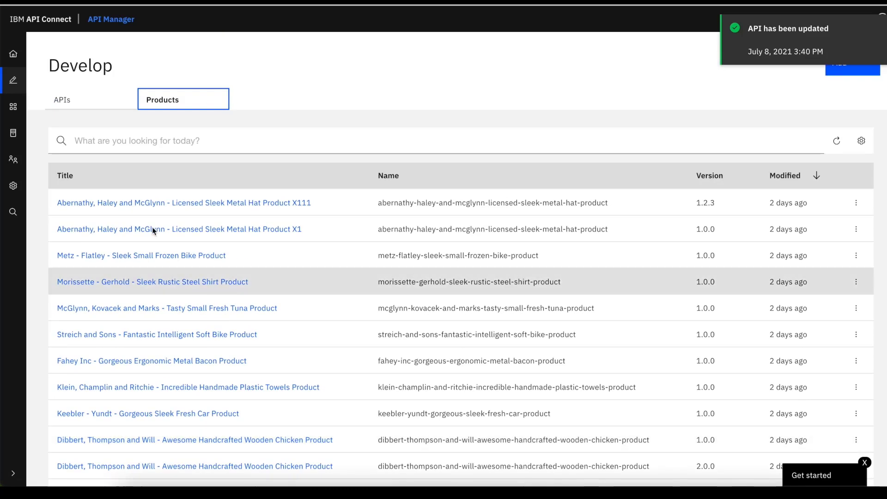
click(136, 202)
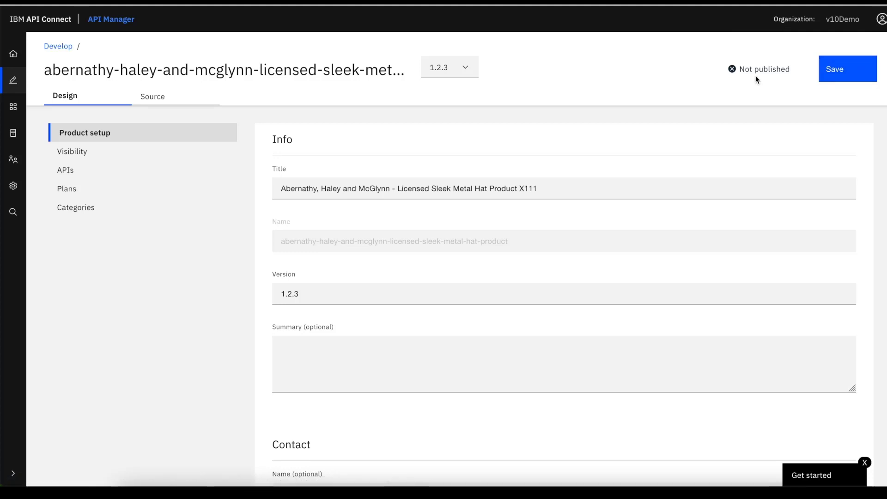
- Open the FindBranch API to check its online status, and return to the list of APIs
click(65, 50)
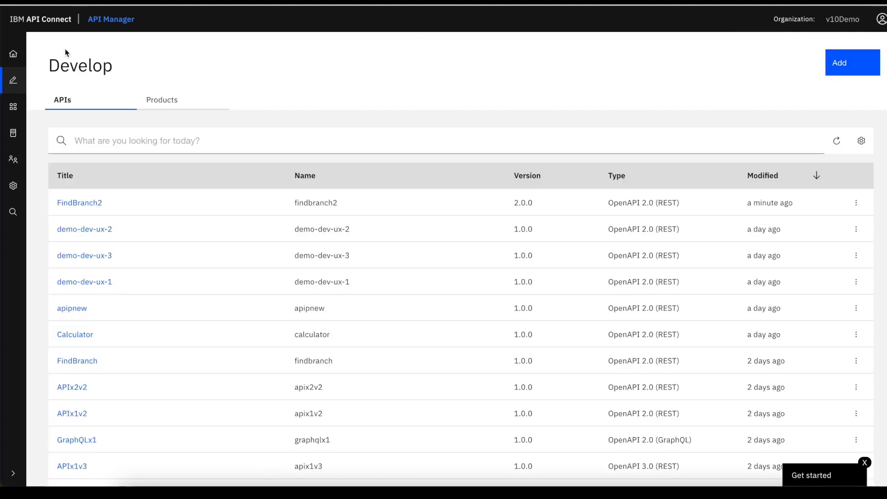
click(66, 362)
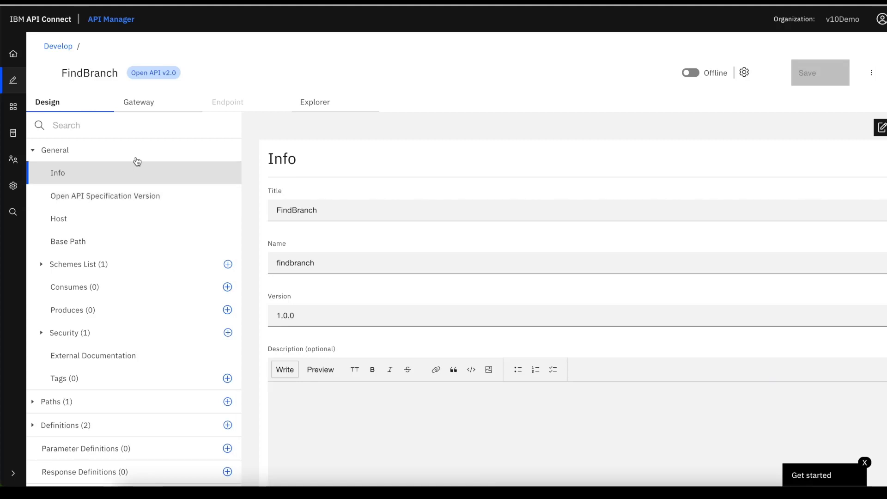
click(68, 48)
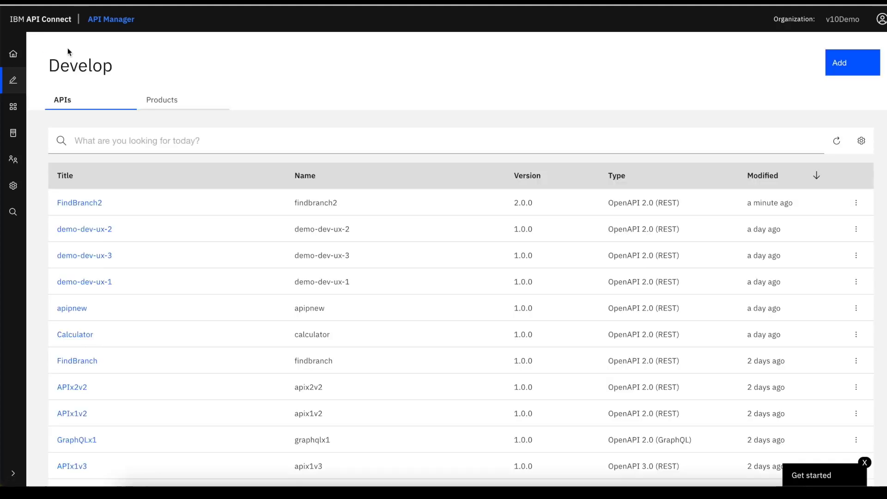
- Start publishing the FindBranch2 API with a new product titled BankProduct and continue to the publishing options
click(860, 207)
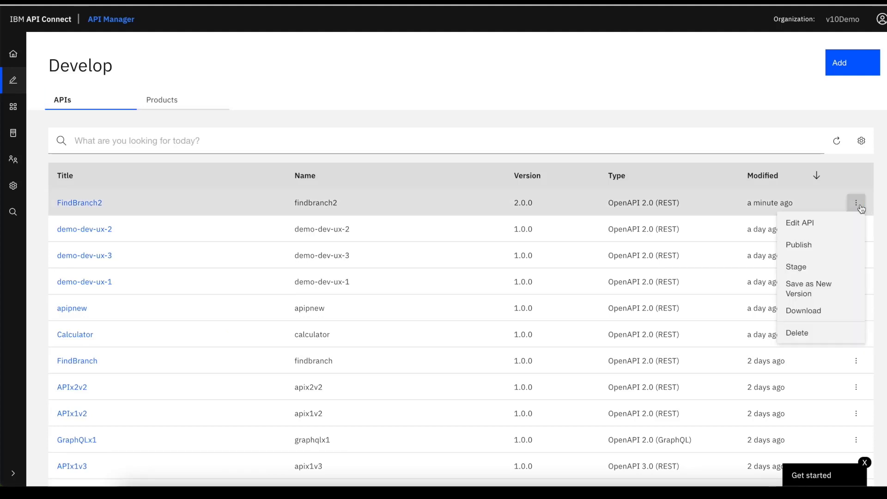
click(804, 245)
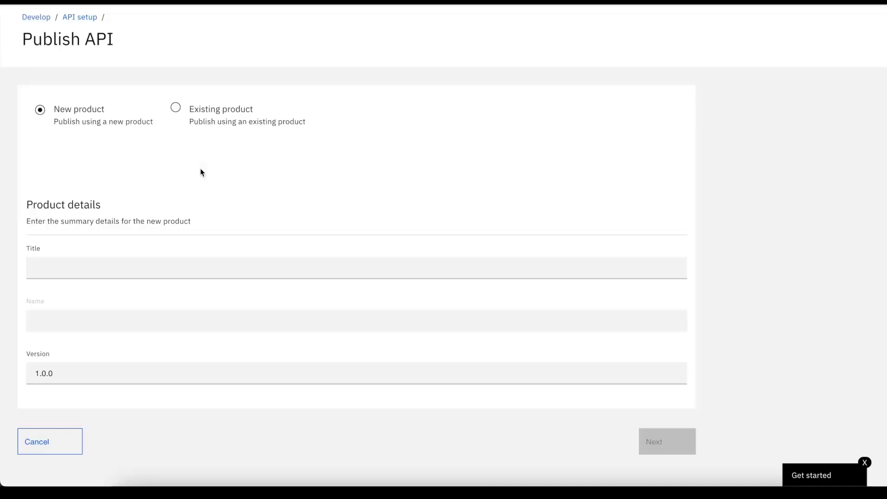
click(49, 267)
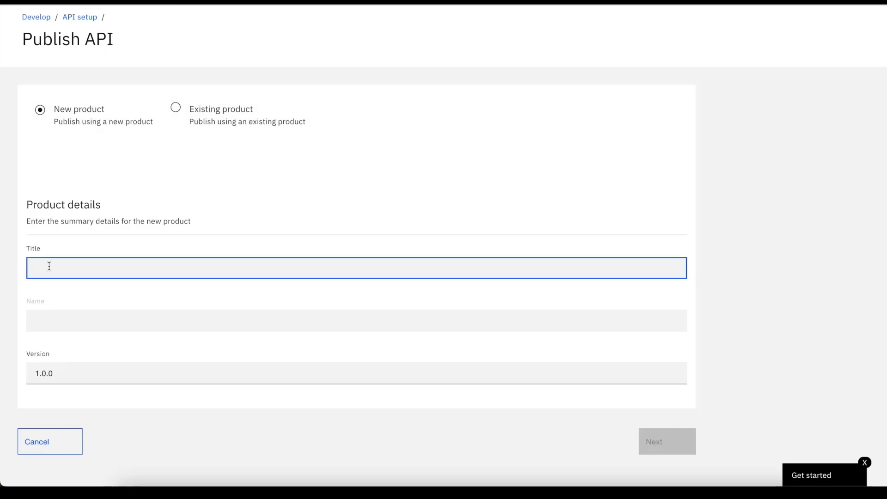
text(BankP)
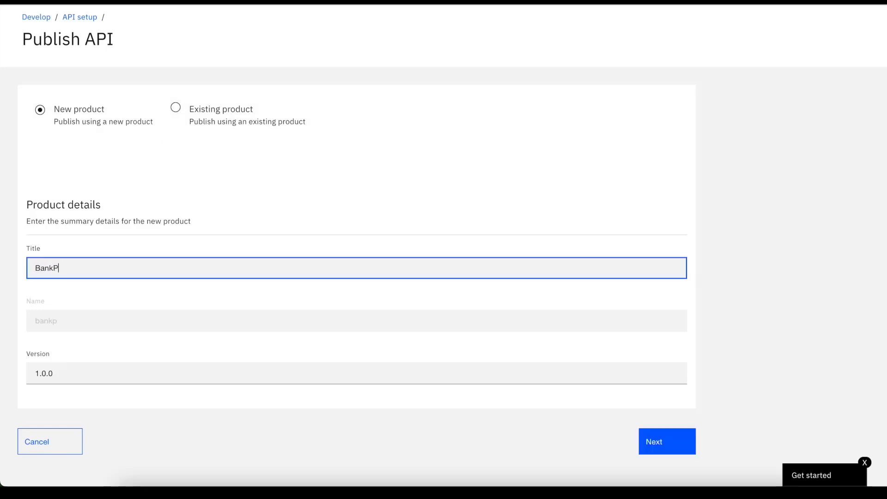
text(roduct)
click(673, 451)
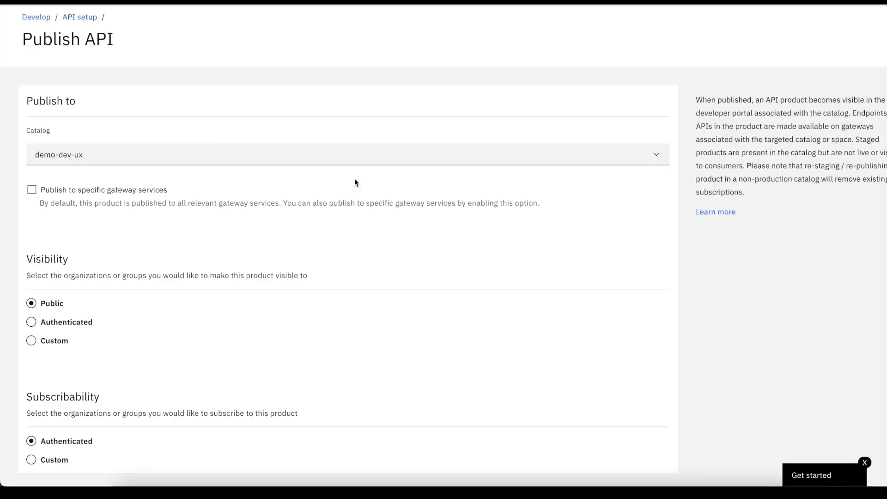
- Choose Catalog 1 as the target catalog and publish the product
scroll(141, 296, down, 1)
click(116, 126)
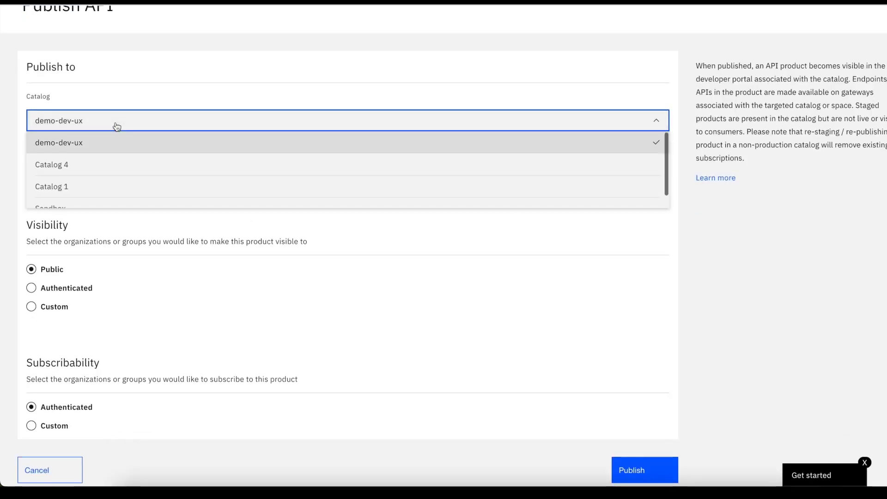
click(89, 190)
scroll(220, 307, down, 1)
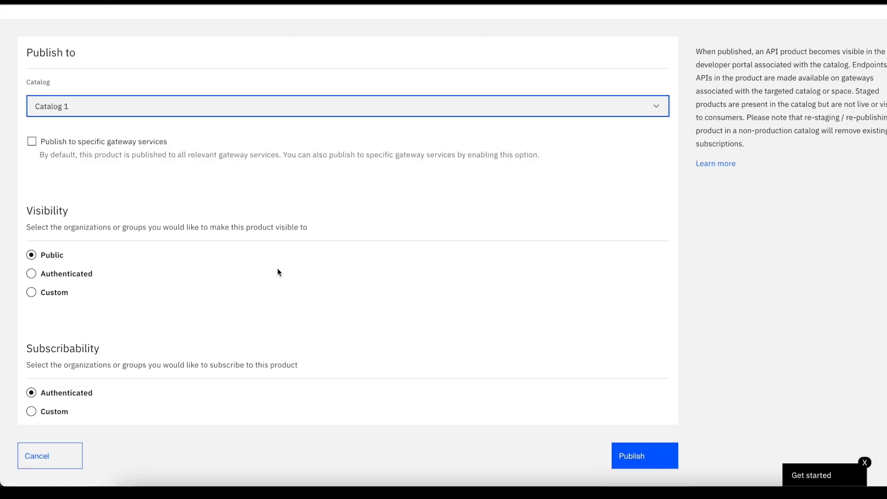
click(642, 455)
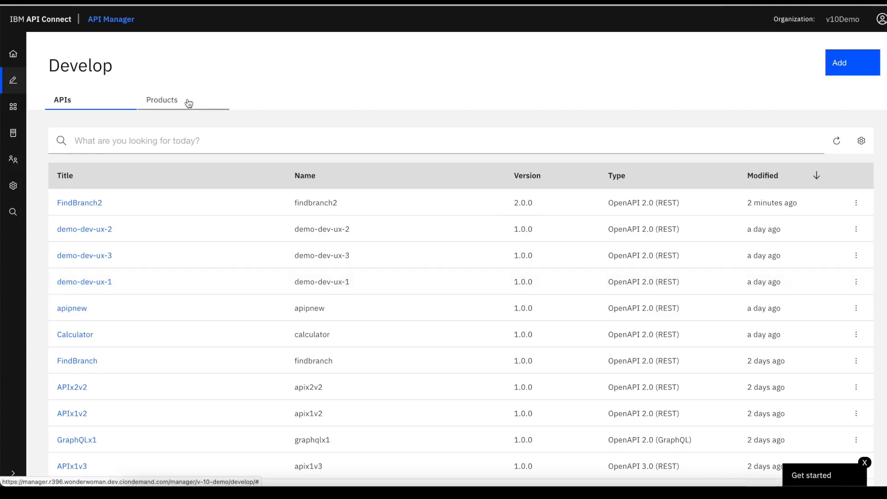
- Open BankProduct from the list of products and check which catalogs it is published to
click(159, 108)
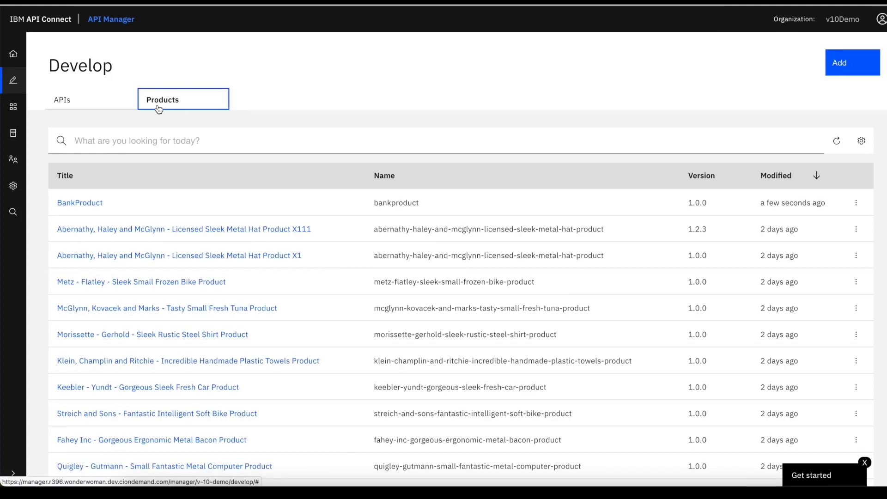
click(93, 206)
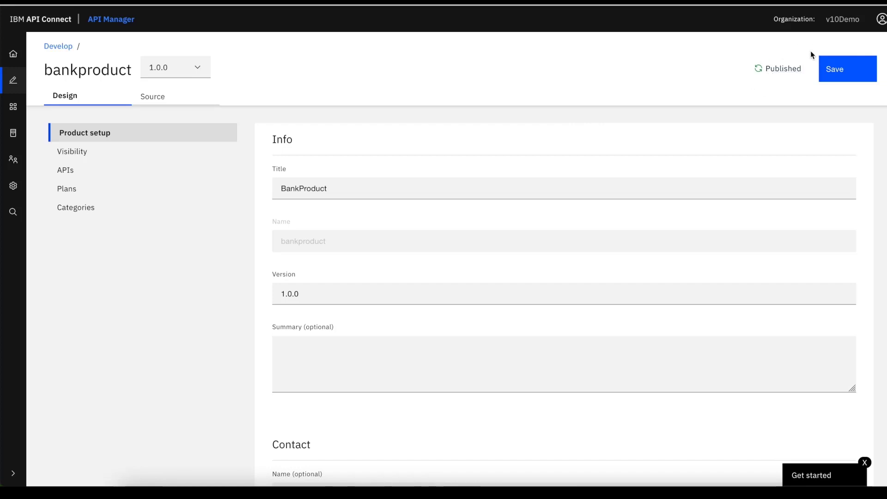
click(760, 76)
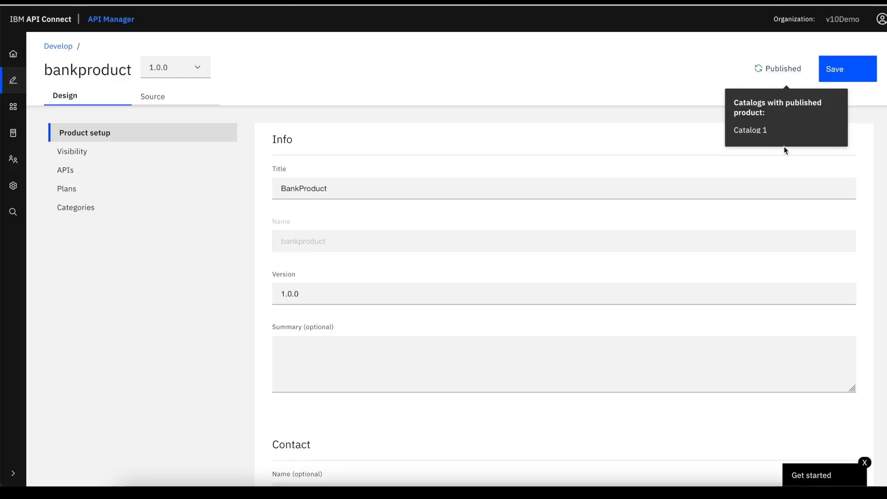